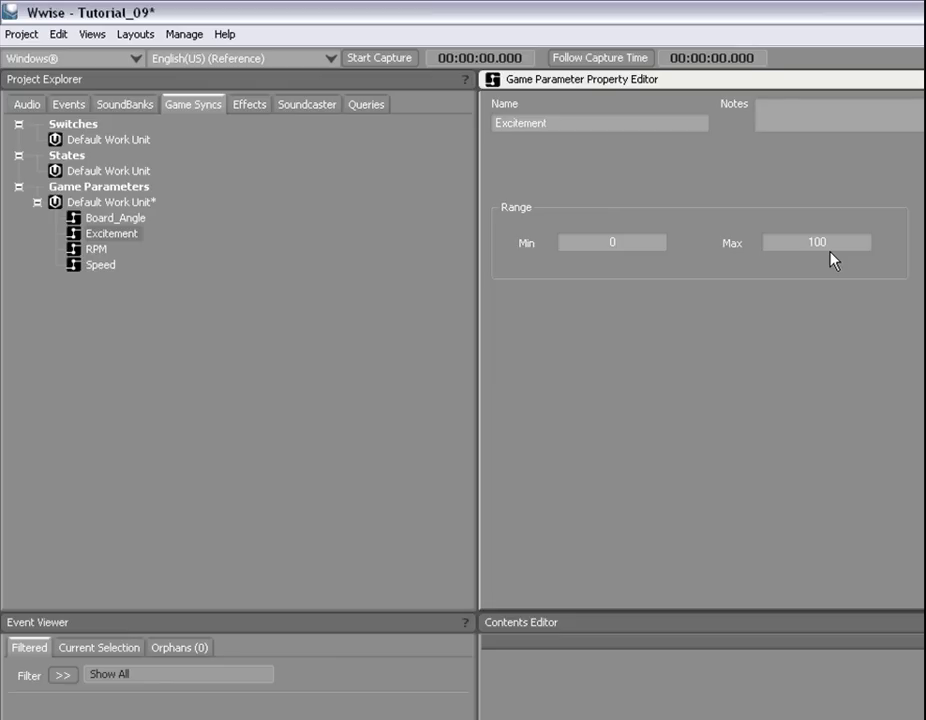
Import Crazy.wav, High.wav, Low.wav and Medium.wav from the Crowd folder into the Tutorial_09 work unit as new Sound SFX objects
{"action": "left_click", "coordinate": [24, 106]}
{"action": "key", "text": "alt+Tab"}
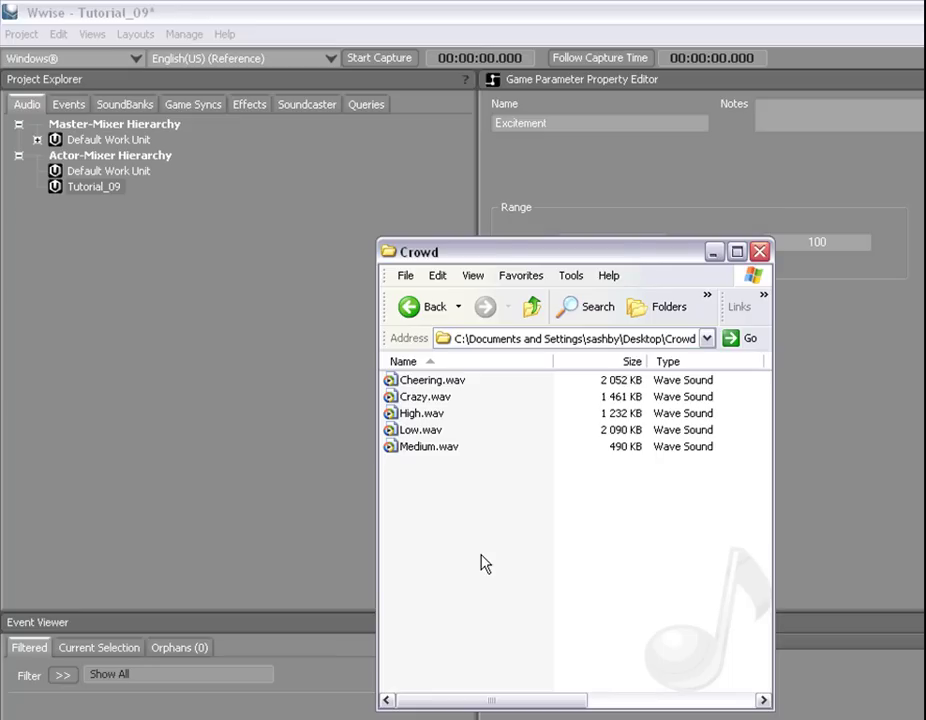
{"action": "left_click_drag", "start_coordinate": [487, 551], "coordinate": [104, 192]}
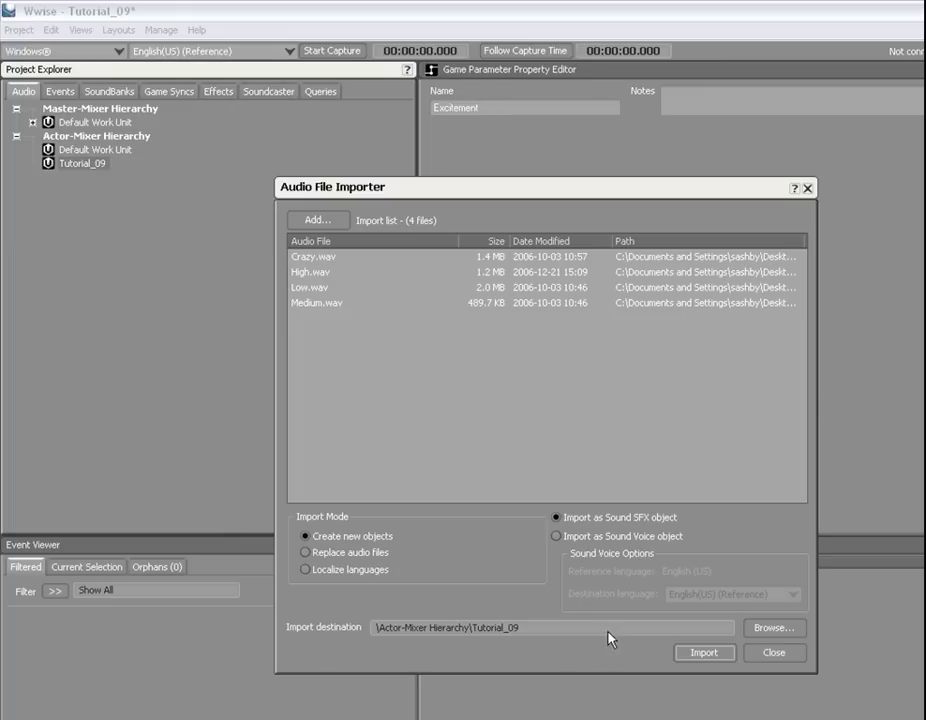
{"action": "left_click", "coordinate": [704, 652]}
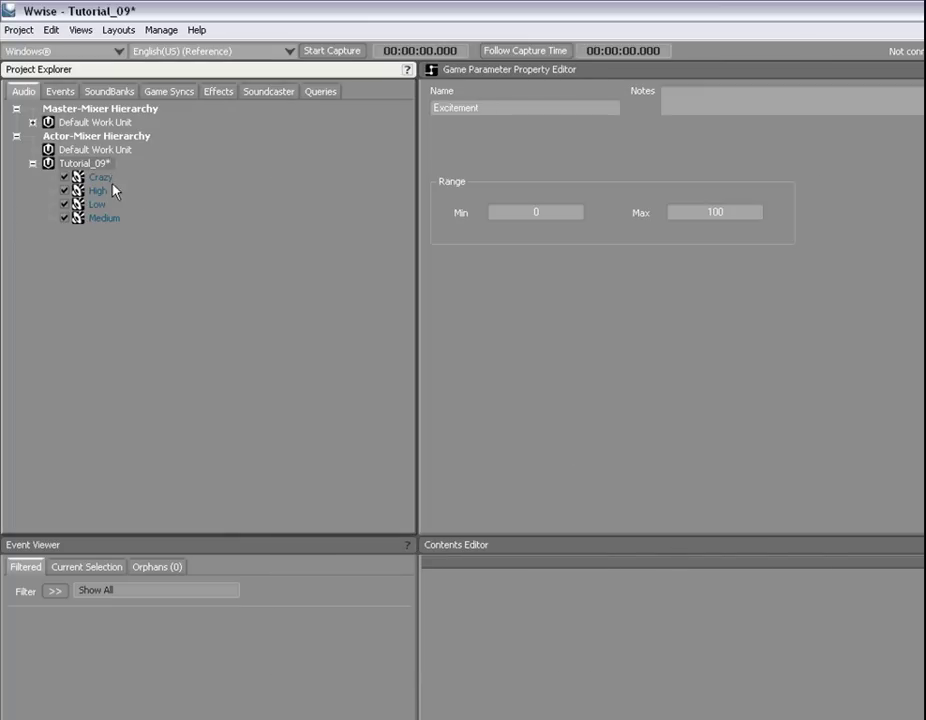
Enable looping for the Crazy, High, Low and Medium sounds together with the Multi Editor
{"action": "left_click", "coordinate": [100, 177]}
{"action": "left_click", "coordinate": [106, 218], "text": "shift"}
{"action": "right_click", "coordinate": [106, 218]}
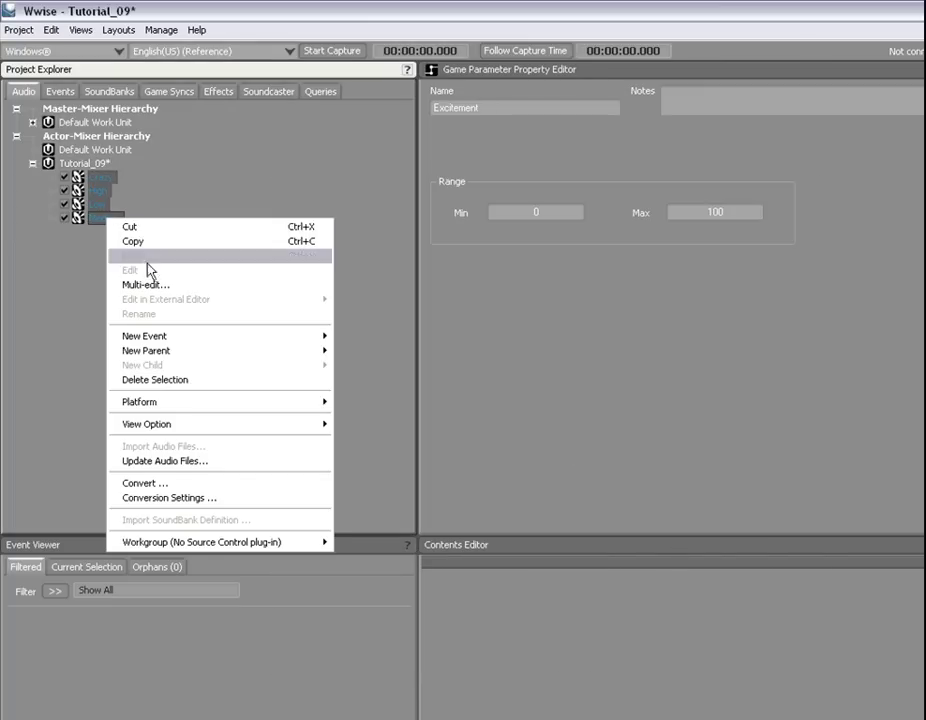
{"action": "left_click", "coordinate": [152, 285]}
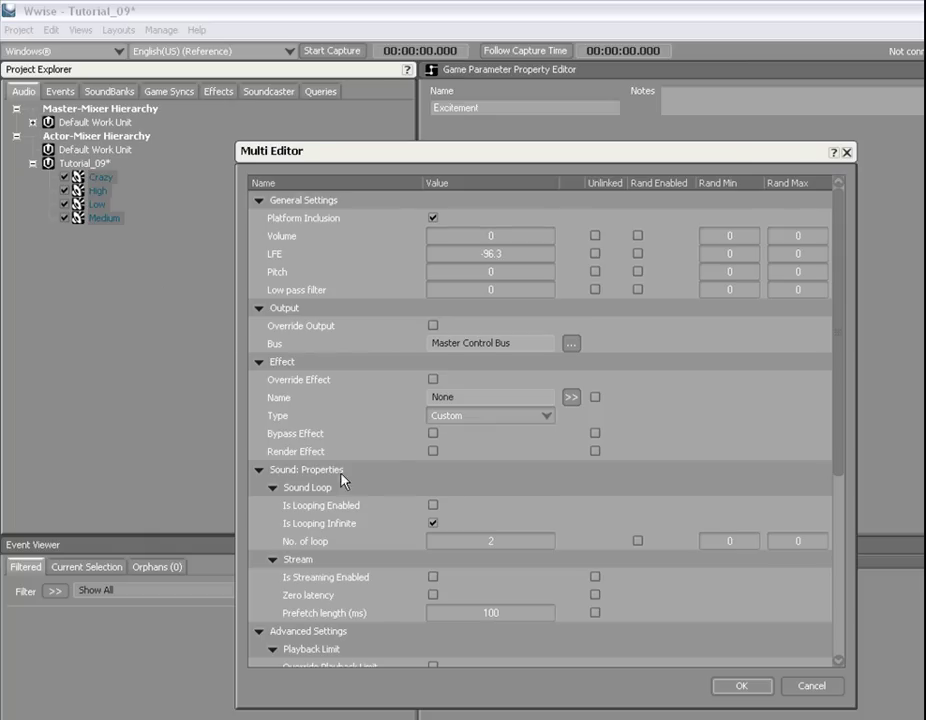
{"action": "left_click", "coordinate": [432, 505]}
{"action": "left_click", "coordinate": [741, 686]}
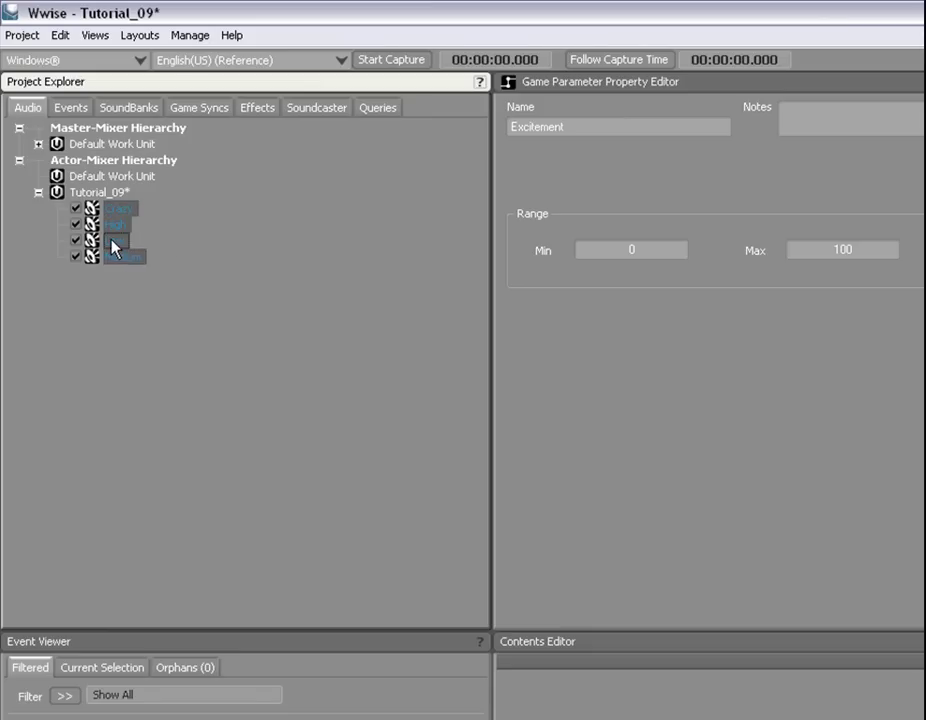
Group the four selected sounds under a new parent Blend Container named Crowd and expand it
{"action": "right_click", "coordinate": [113, 247]}
{"action": "mouse_move", "coordinate": [242, 400]}
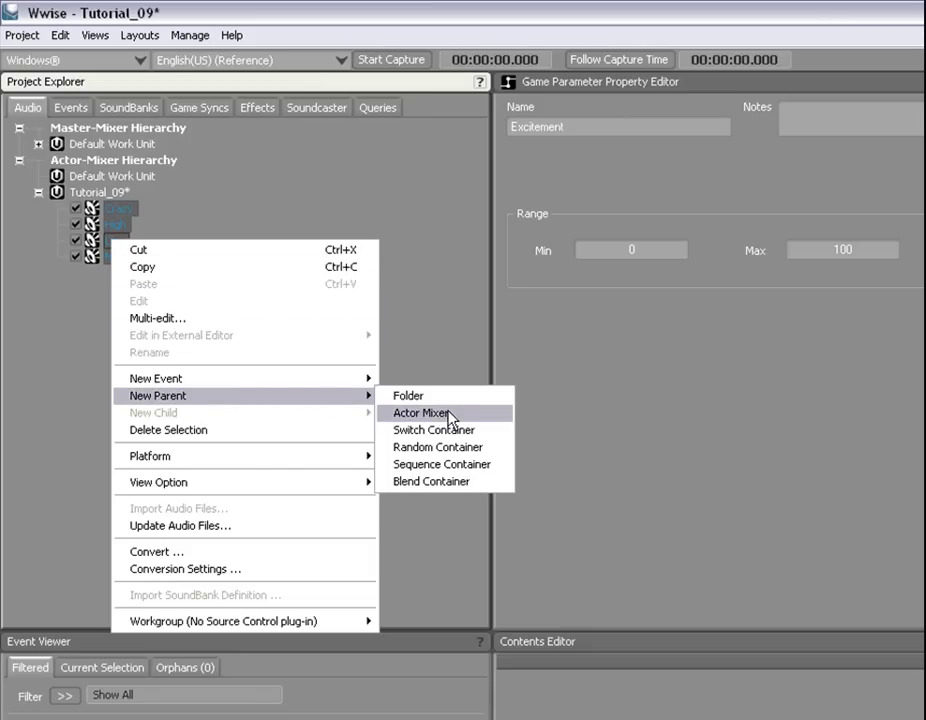
{"action": "left_click", "coordinate": [447, 483]}
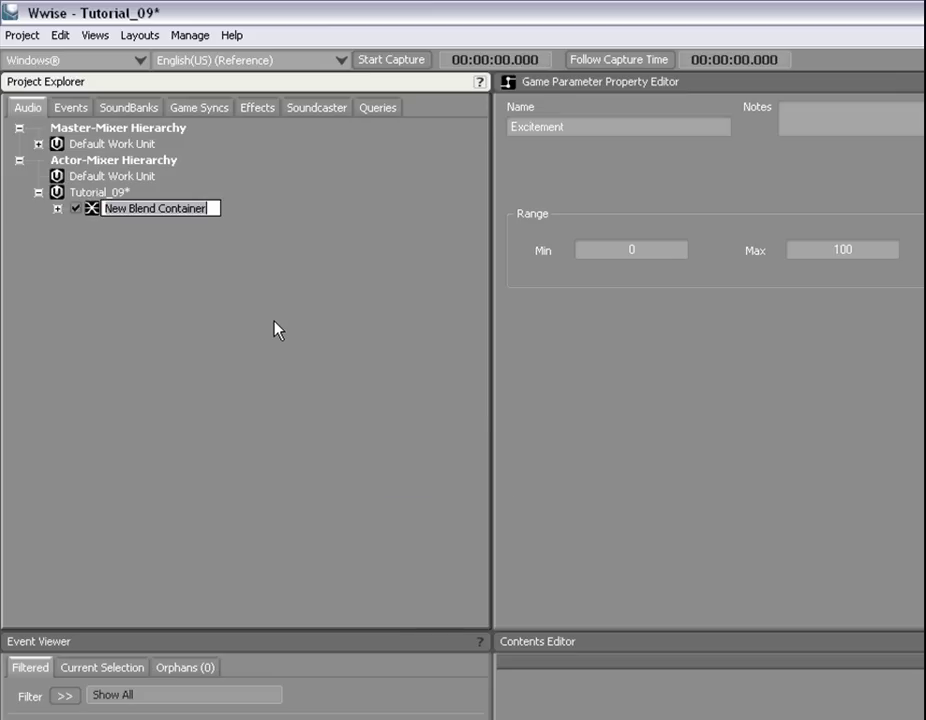
{"action": "type", "text": "Crowd"}
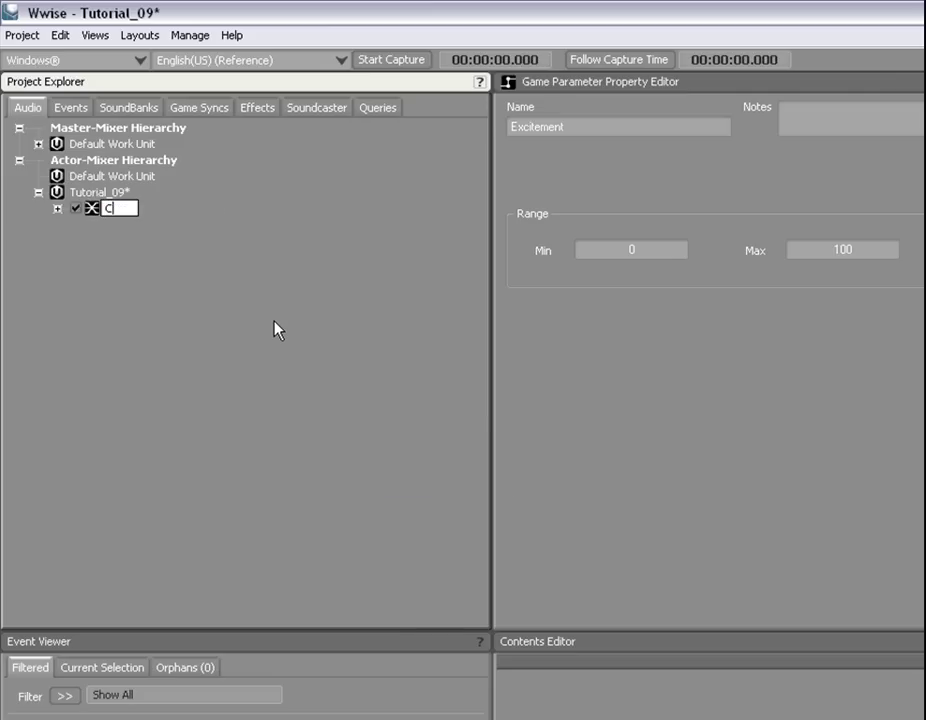
{"action": "key", "text": "Return"}
{"action": "left_click", "coordinate": [57, 209]}
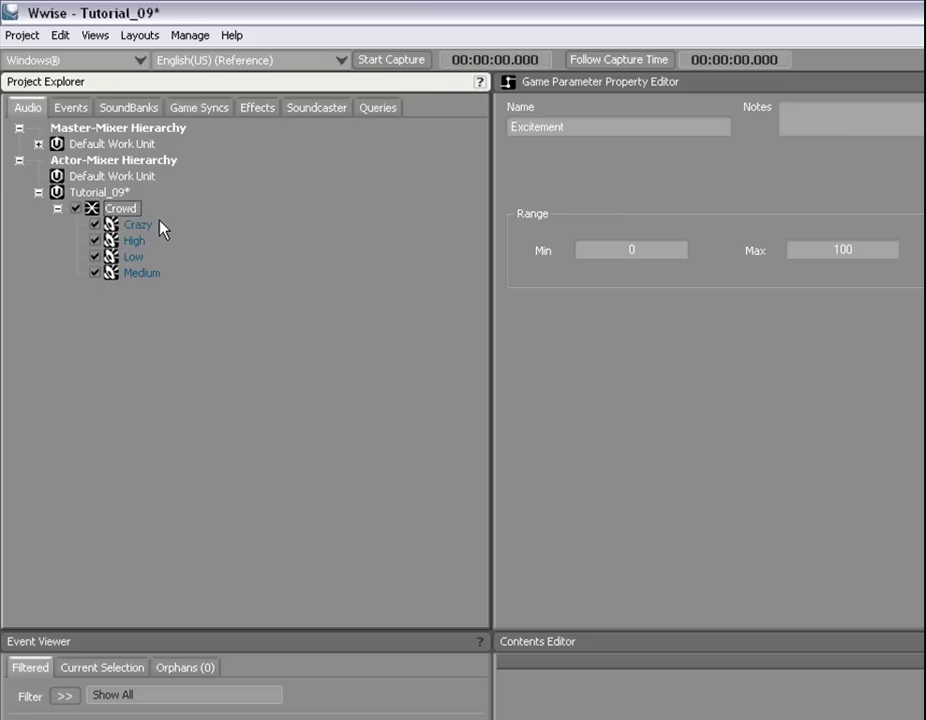
Open the Crowd container's blend track editor and add a blend track named Main Crowd
{"action": "left_click", "coordinate": [124, 208]}
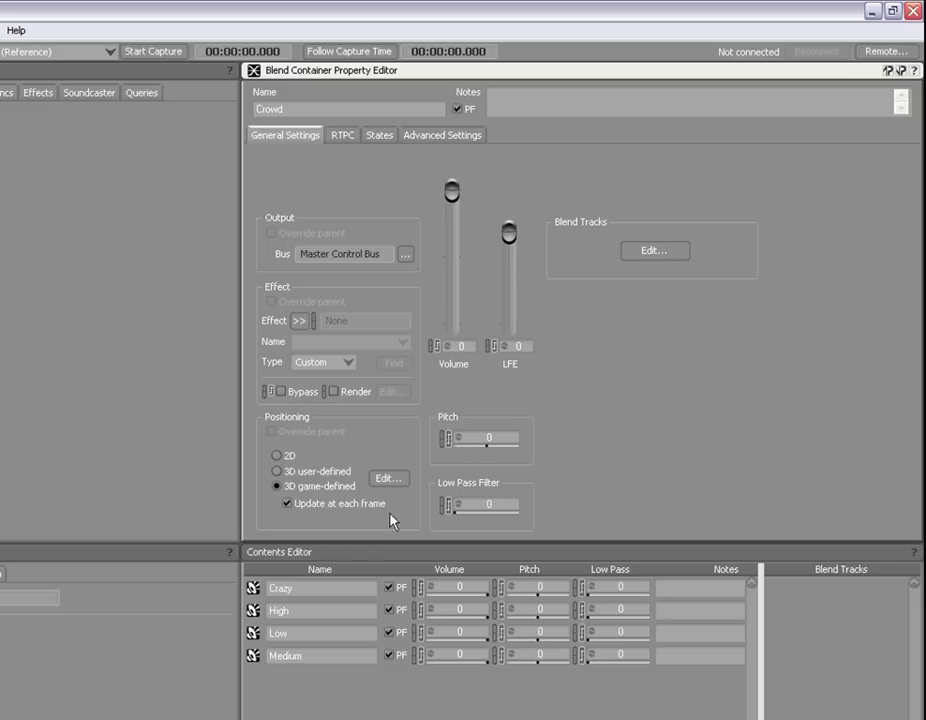
{"action": "left_click", "coordinate": [652, 253]}
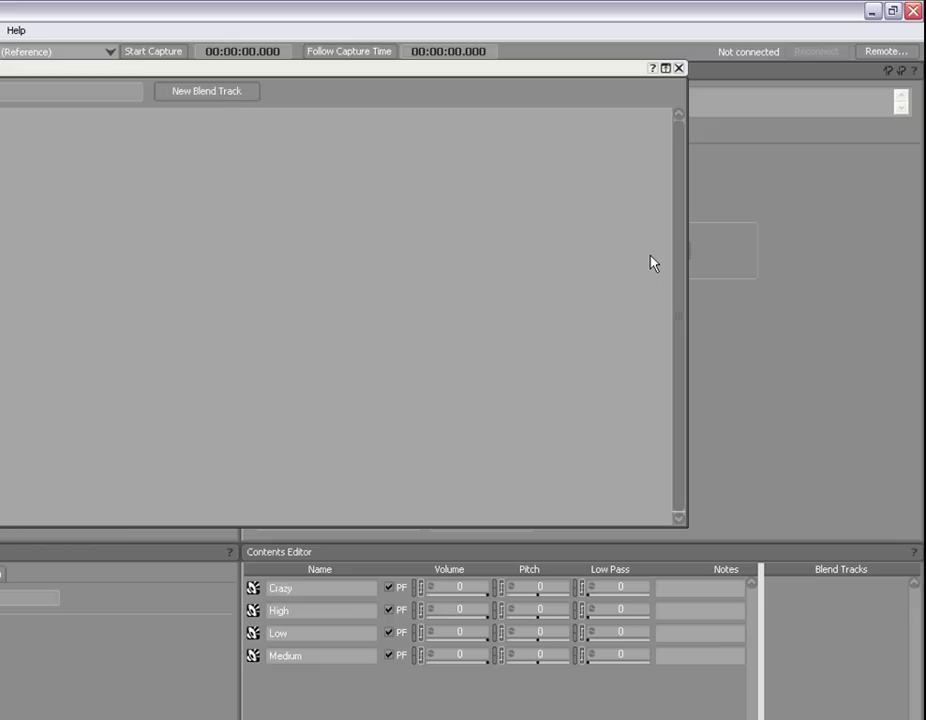
{"action": "left_click_drag", "start_coordinate": [140, 72], "coordinate": [326, 88]}
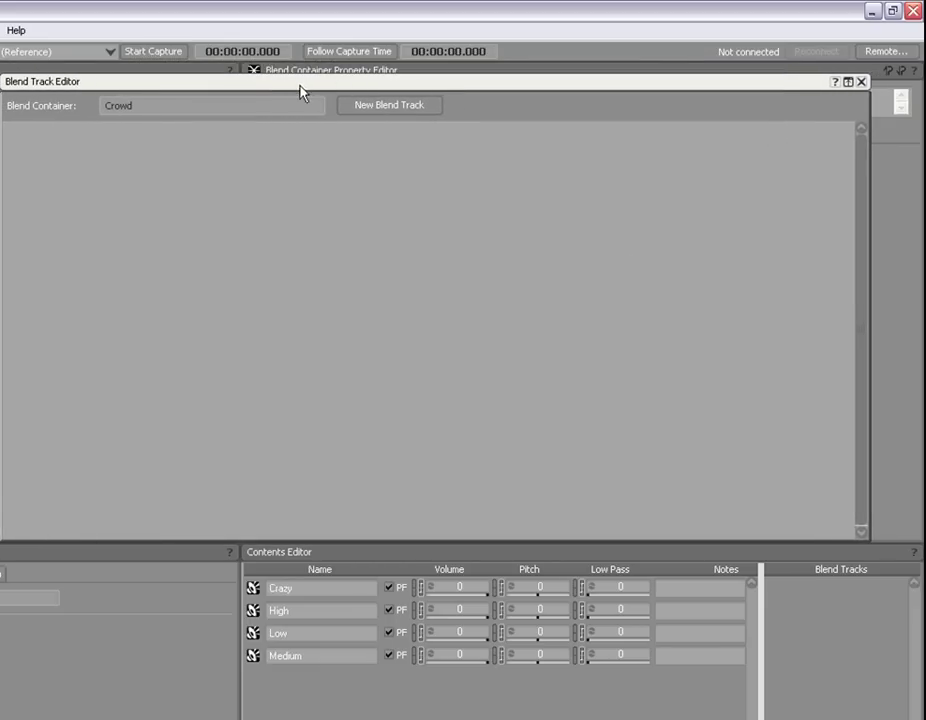
{"action": "left_click", "coordinate": [376, 108]}
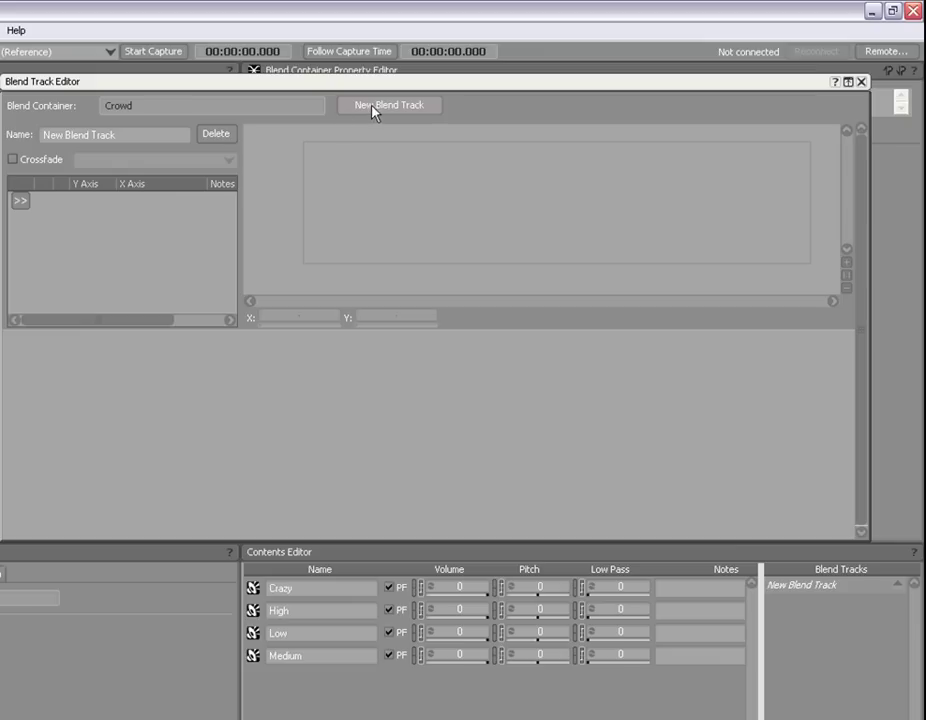
{"action": "double_click", "coordinate": [146, 138]}
{"action": "type", "text": "Main Crowd"}
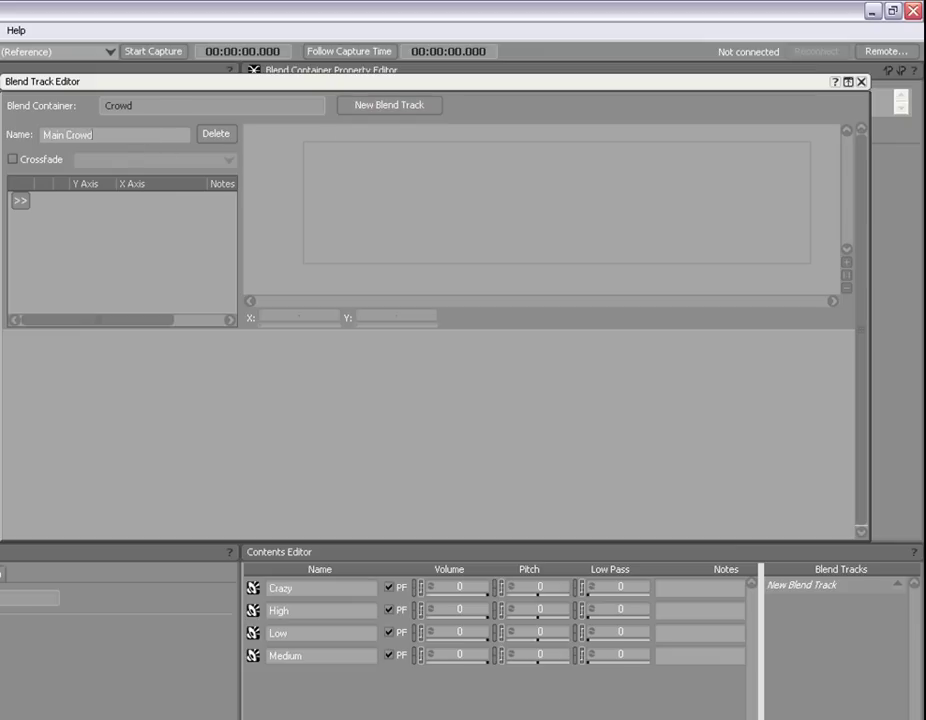
{"action": "key", "text": "Return"}
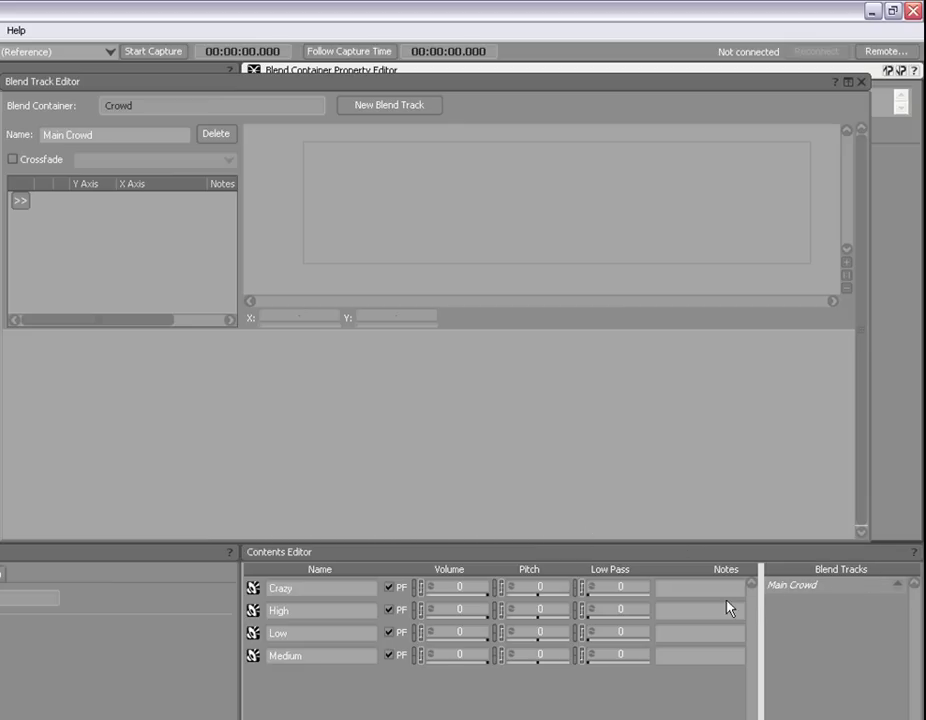
Assign the sounds to the Main Crowd blend track in the order Low, Medium, High, Crazy
{"action": "left_click_drag", "start_coordinate": [440, 632], "coordinate": [806, 590]}
{"action": "left_click_drag", "start_coordinate": [255, 656], "coordinate": [785, 590]}
{"action": "left_click_drag", "start_coordinate": [280, 610], "coordinate": [802, 589]}
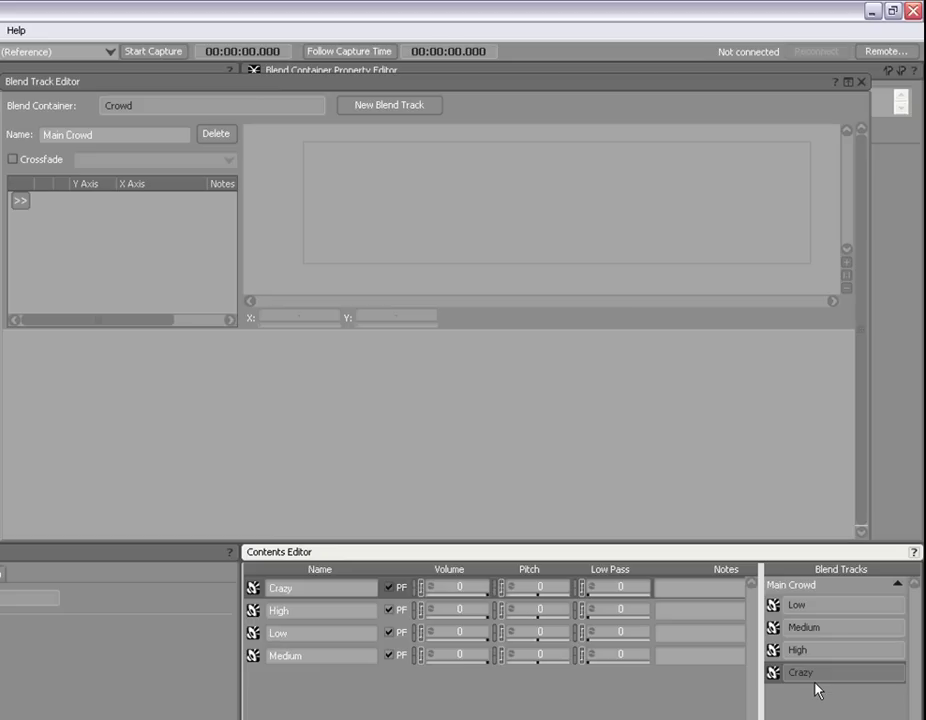
{"action": "left_click_drag", "start_coordinate": [775, 676], "coordinate": [800, 682]}
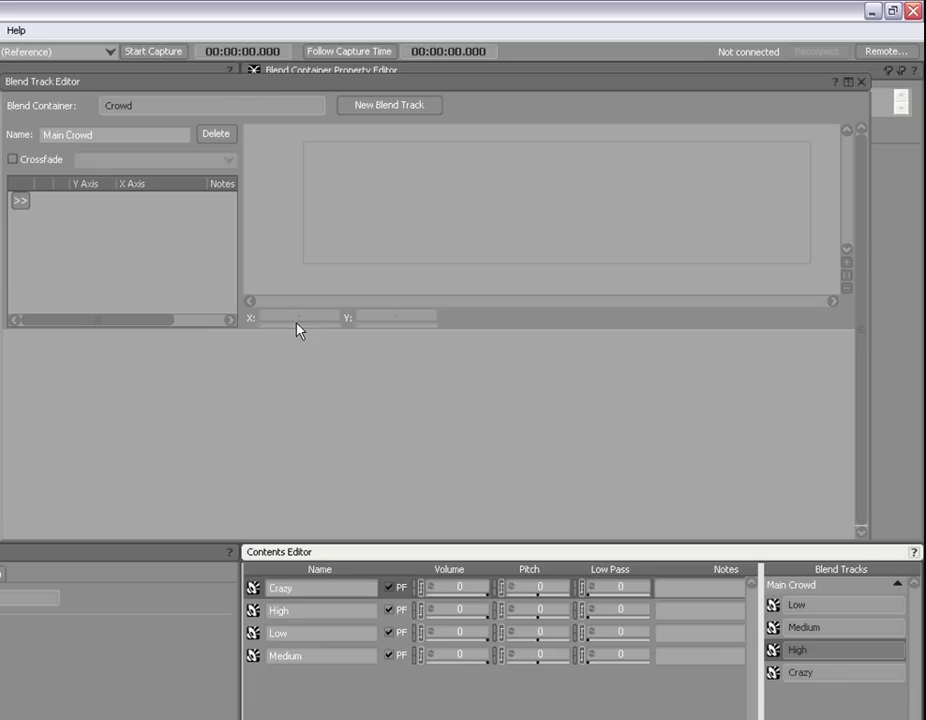
Enable crossfading on the Main Crowd track and set Excitement as its controlling game parameter
{"action": "left_click", "coordinate": [25, 163]}
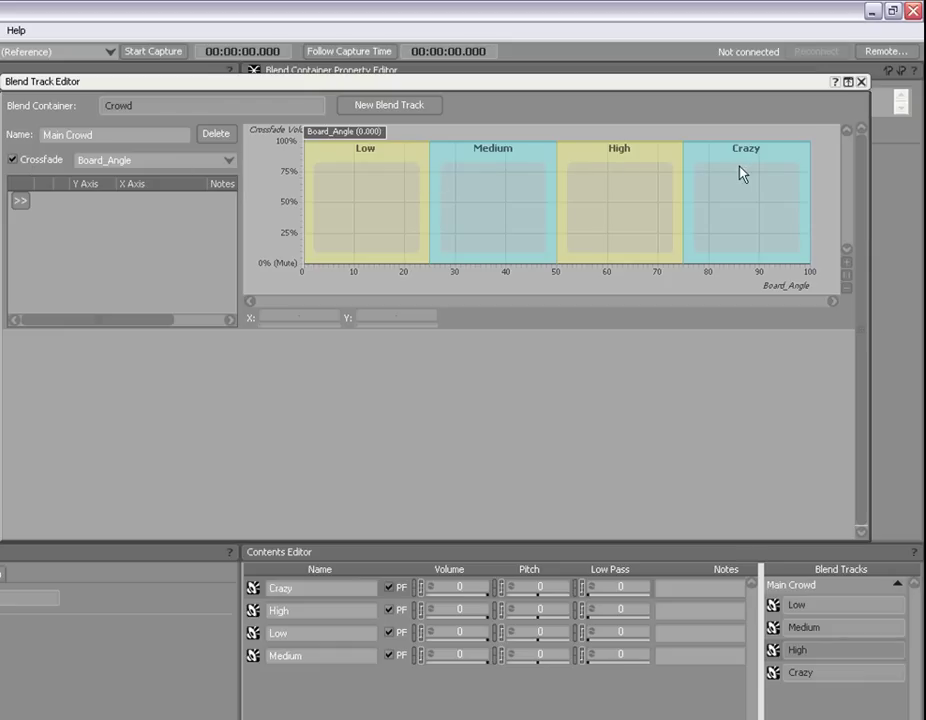
{"action": "left_click", "coordinate": [221, 165]}
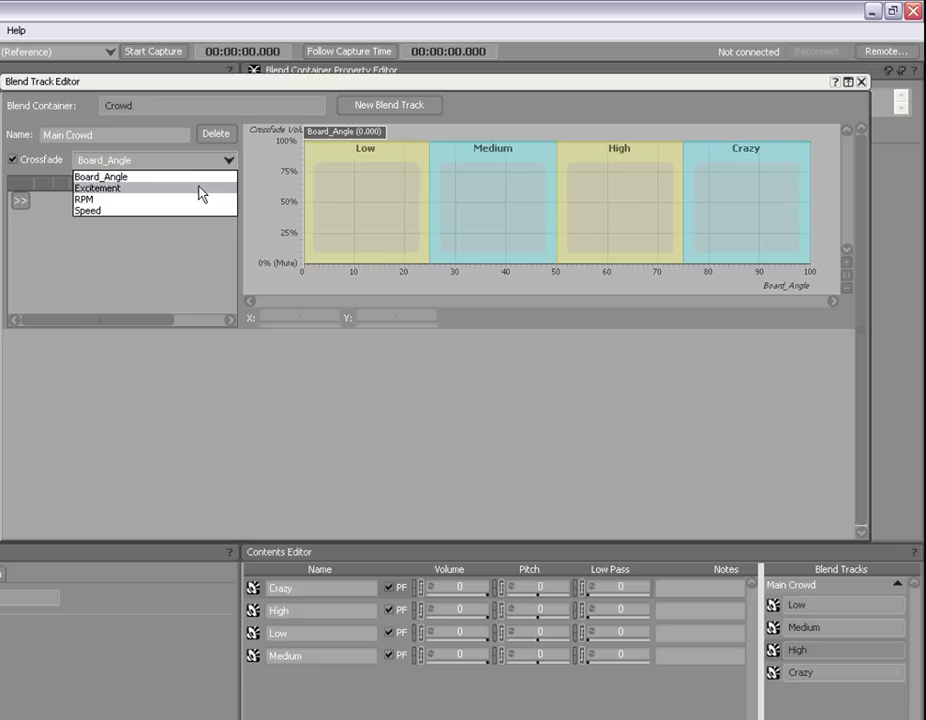
{"action": "left_click", "coordinate": [199, 189]}
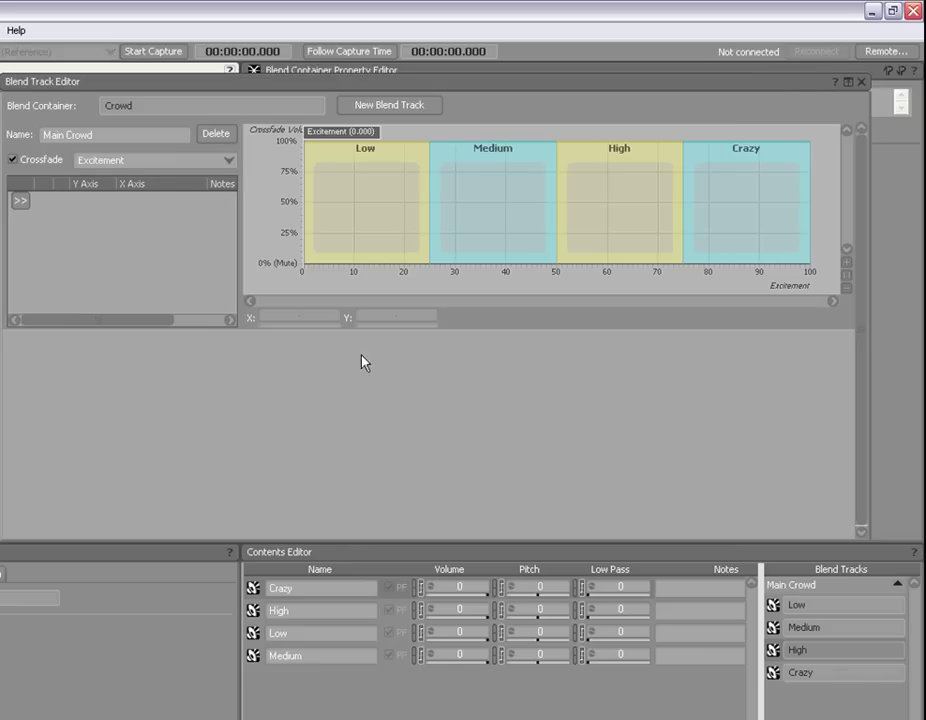
{"action": "left_click", "coordinate": [240, 96]}
{"action": "left_click_drag", "start_coordinate": [336, 132], "coordinate": [306, 163]}
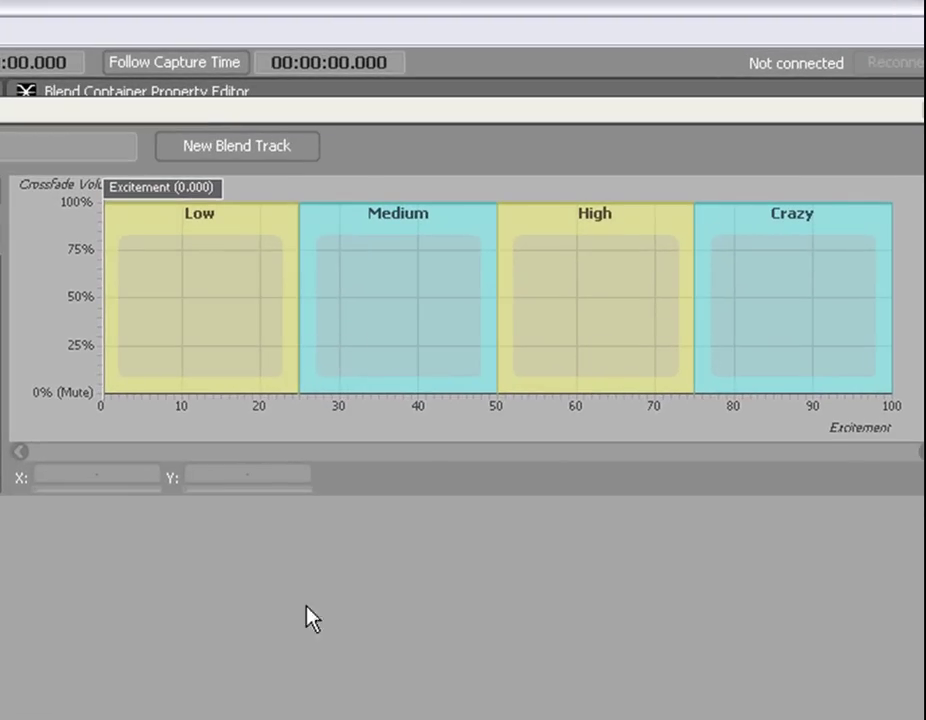
Overlap Low, Medium and High by starting Medium at about 18, starting High at about 44 and ending Low at about 31
{"action": "left_click_drag", "start_coordinate": [304, 318], "coordinate": [251, 317]}
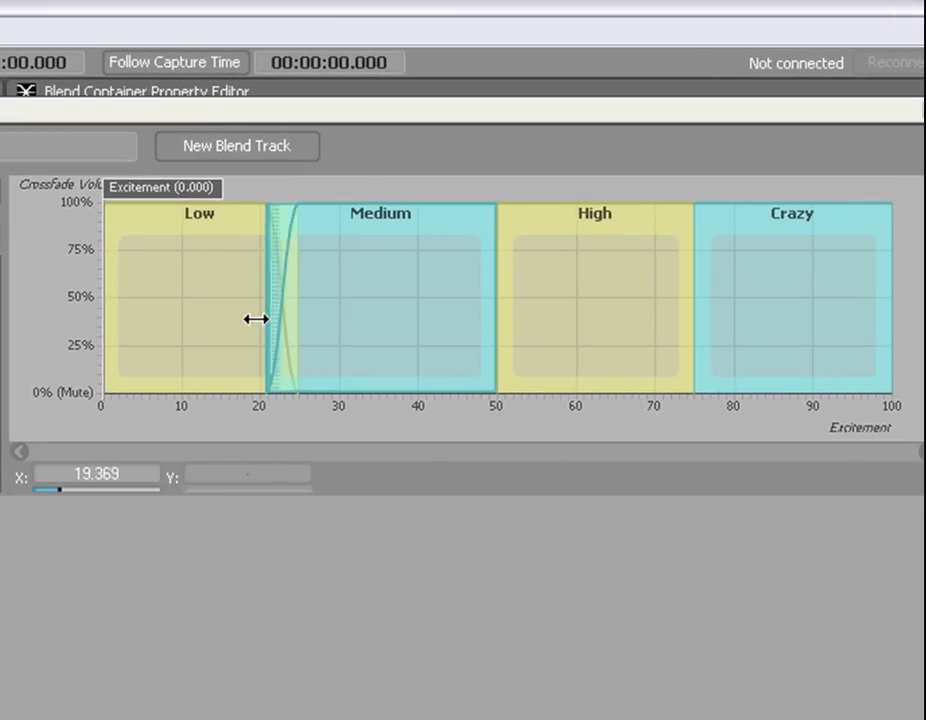
{"action": "left_click", "coordinate": [489, 297]}
{"action": "left_click_drag", "start_coordinate": [489, 297], "coordinate": [449, 288]}
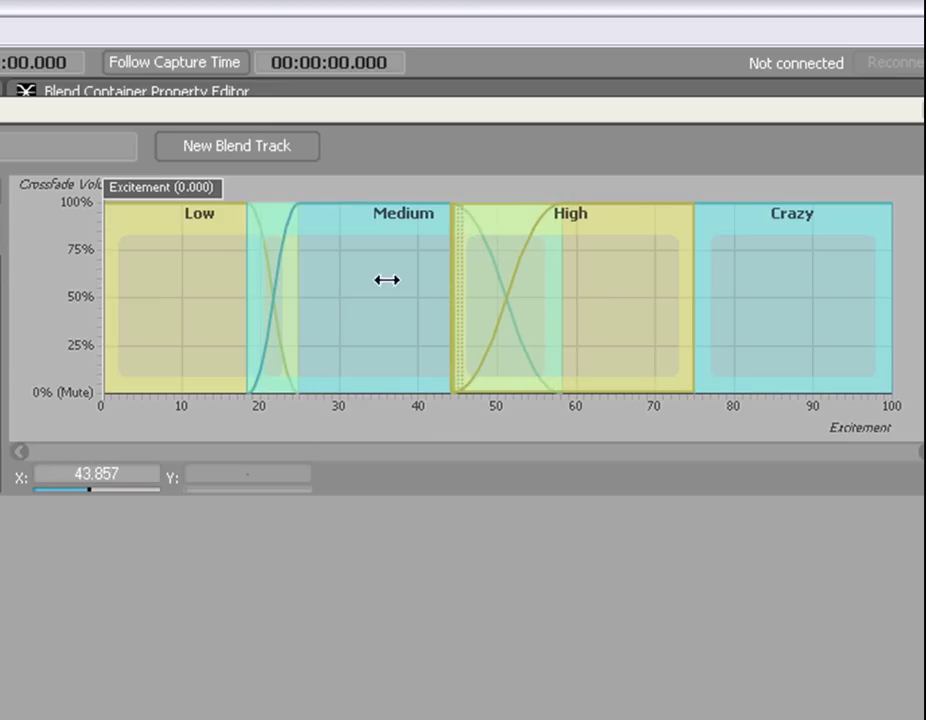
{"action": "left_click_drag", "start_coordinate": [298, 275], "coordinate": [341, 273]}
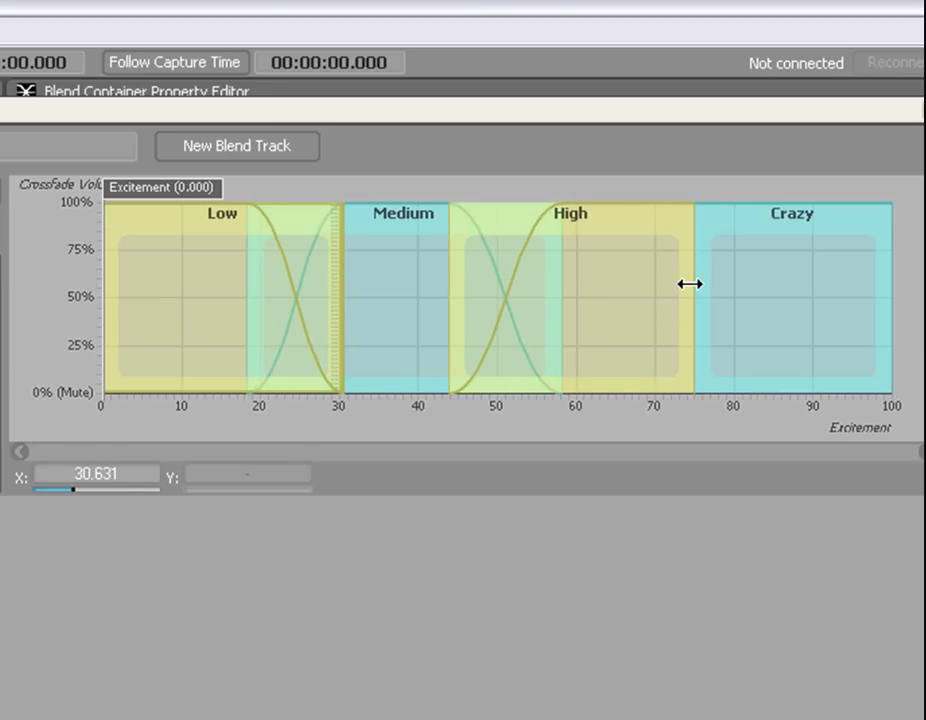
Overlap High and Crazy by ending High at about 84 and starting Crazy at about 72, and shift Medium to start at about 19
{"action": "left_click_drag", "start_coordinate": [690, 284], "coordinate": [759, 283]}
{"action": "left_click", "coordinate": [697, 285]}
{"action": "left_click_drag", "start_coordinate": [697, 285], "coordinate": [668, 285]}
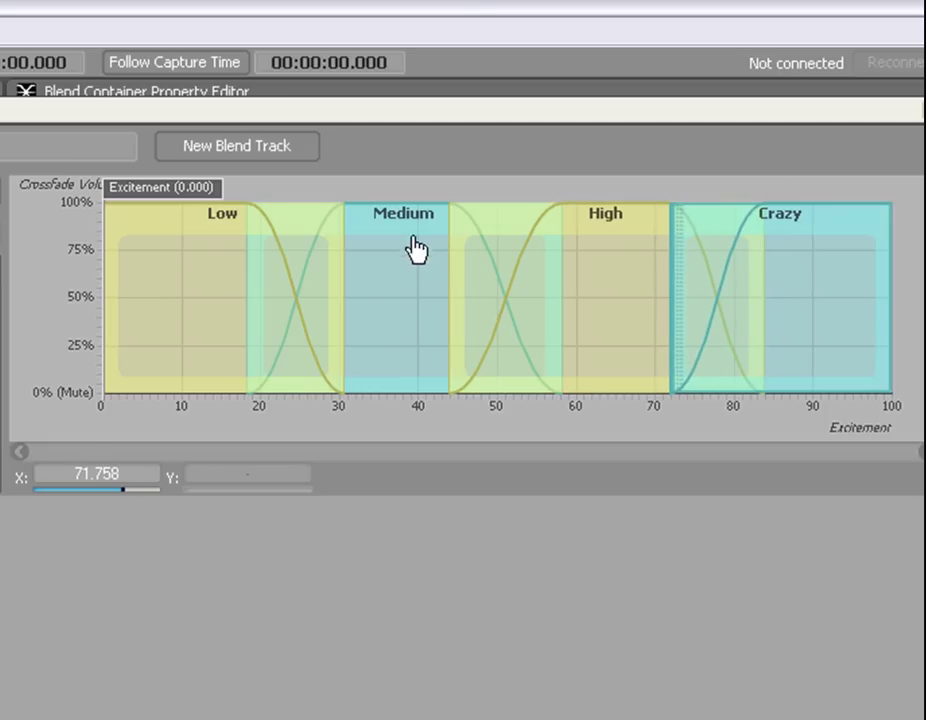
{"action": "mouse_move", "coordinate": [409, 231]}
{"action": "left_mouse_down"}
{"action": "mouse_move", "coordinate": [465, 227]}
{"action": "mouse_move", "coordinate": [378, 225]}
{"action": "mouse_move", "coordinate": [415, 225]}
{"action": "left_mouse_up"}
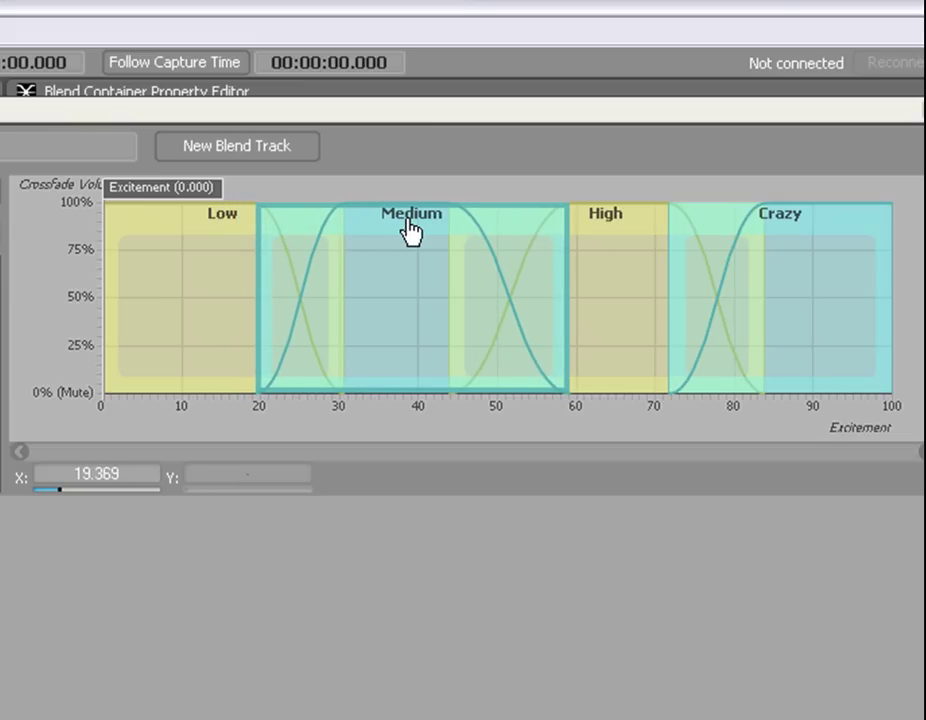
Set Medium's fade-out curve to Exponential (Base 3) and High's fade-in curve to Logarithmic (Base 3) in their overlap
{"action": "right_click", "coordinate": [476, 232]}
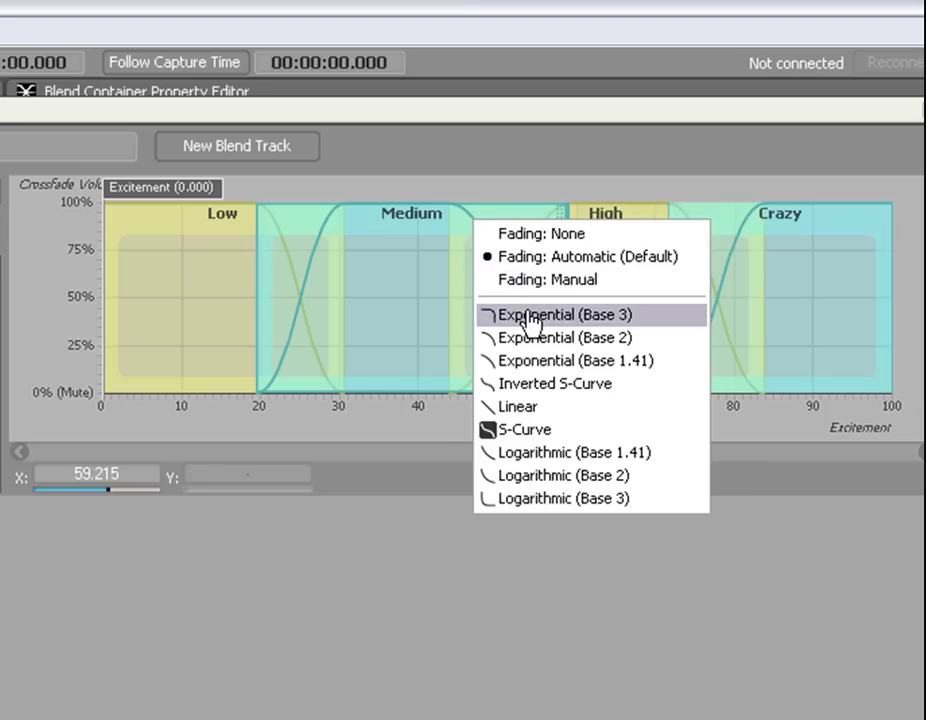
{"action": "left_click", "coordinate": [532, 317]}
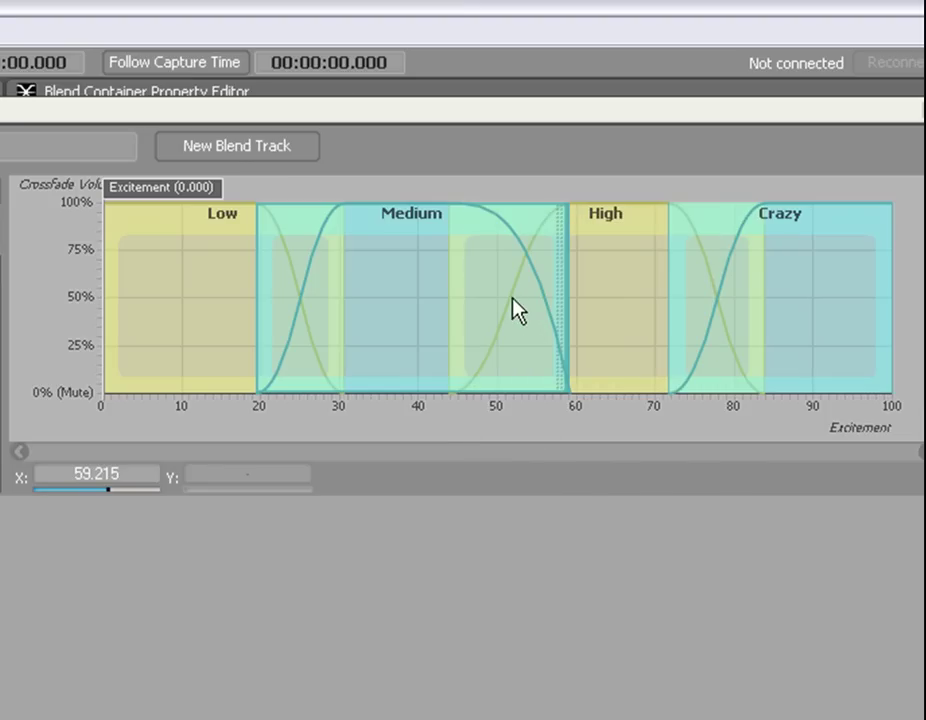
{"action": "right_click", "coordinate": [513, 299]}
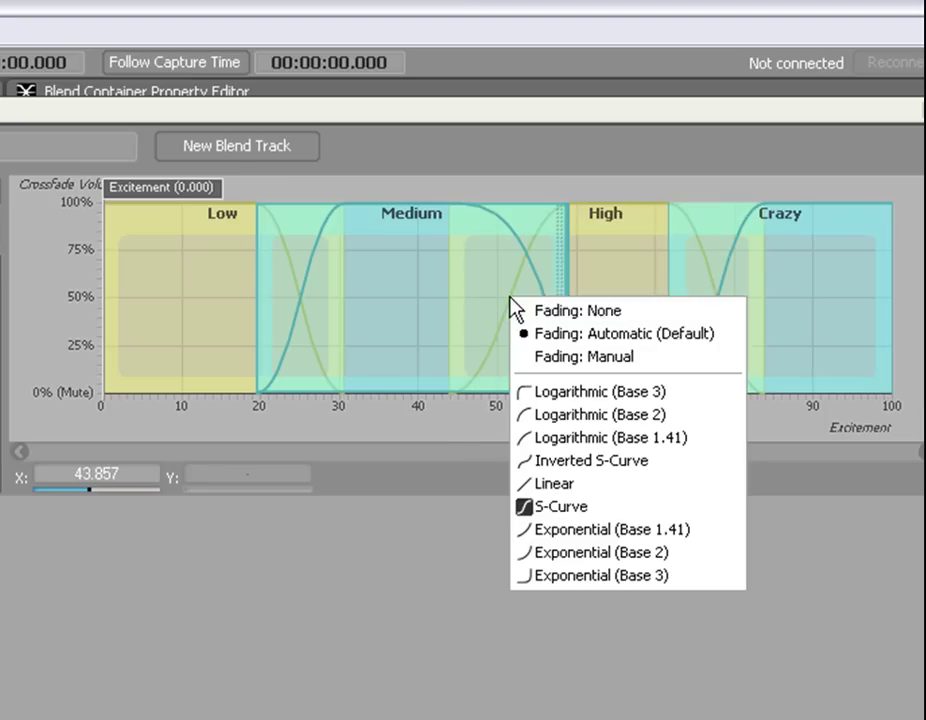
{"action": "left_click", "coordinate": [536, 393]}
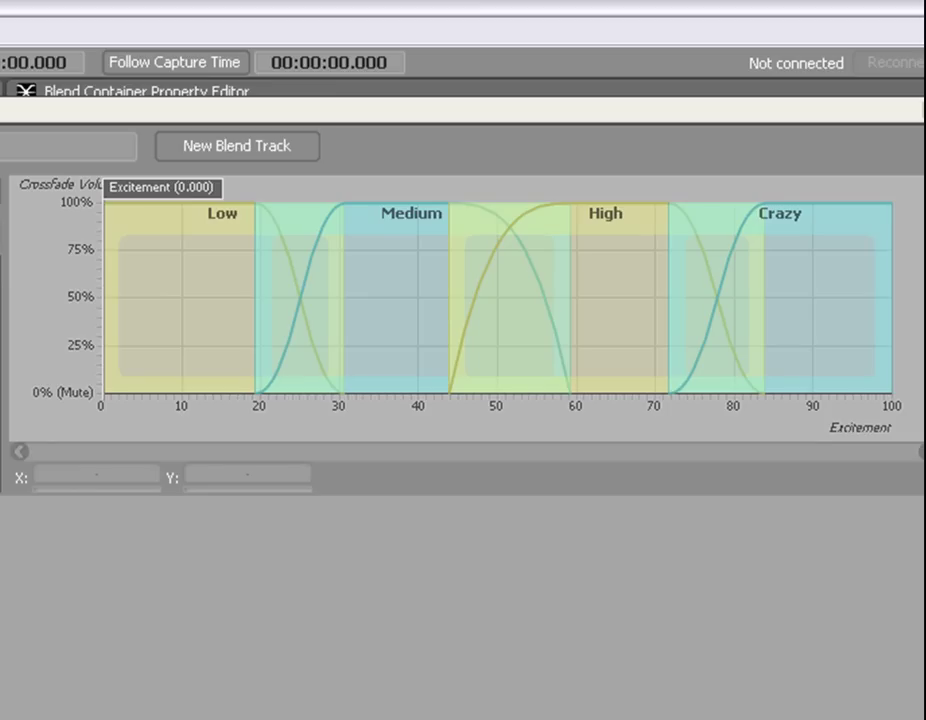
Sweep the Excitement cursor across the crossfade graph from Low into the Crazy range, to about 92
{"action": "left_click_drag", "start_coordinate": [165, 188], "coordinate": [915, 188]}
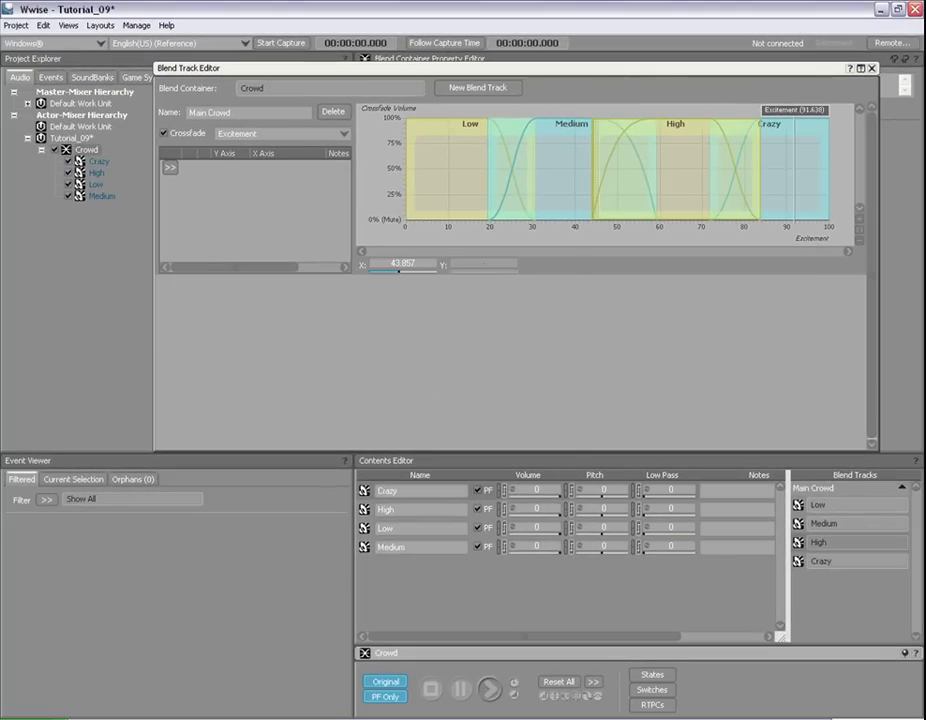
Import Cheering.wav from the Crowd folder into the Crowd blend container
{"action": "key", "text": "alt+Tab"}
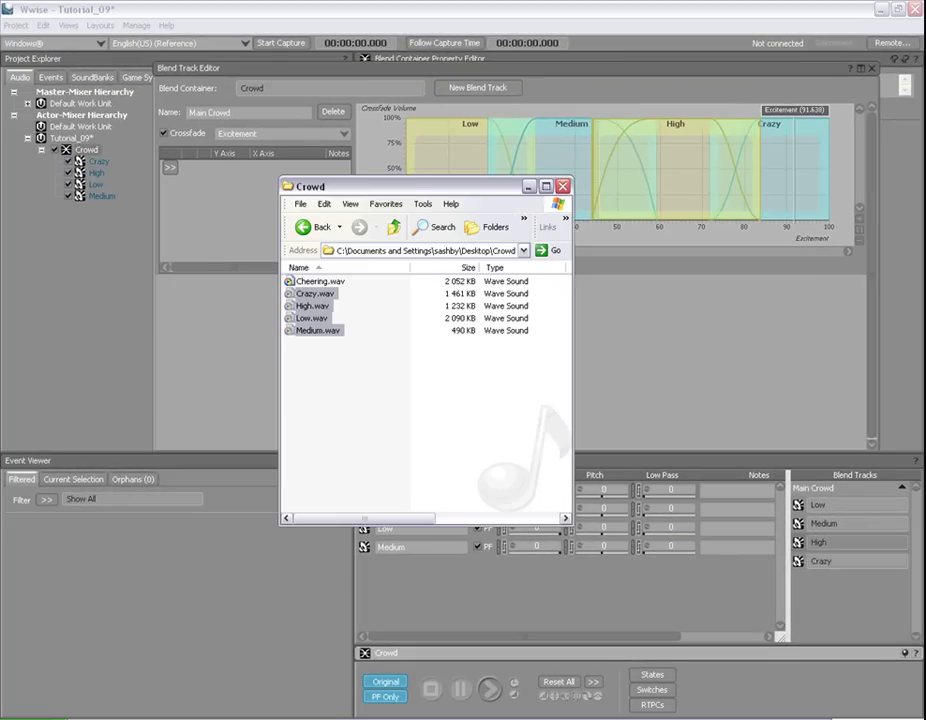
{"action": "left_click", "coordinate": [283, 345]}
{"action": "left_click_drag", "start_coordinate": [316, 283], "coordinate": [88, 149]}
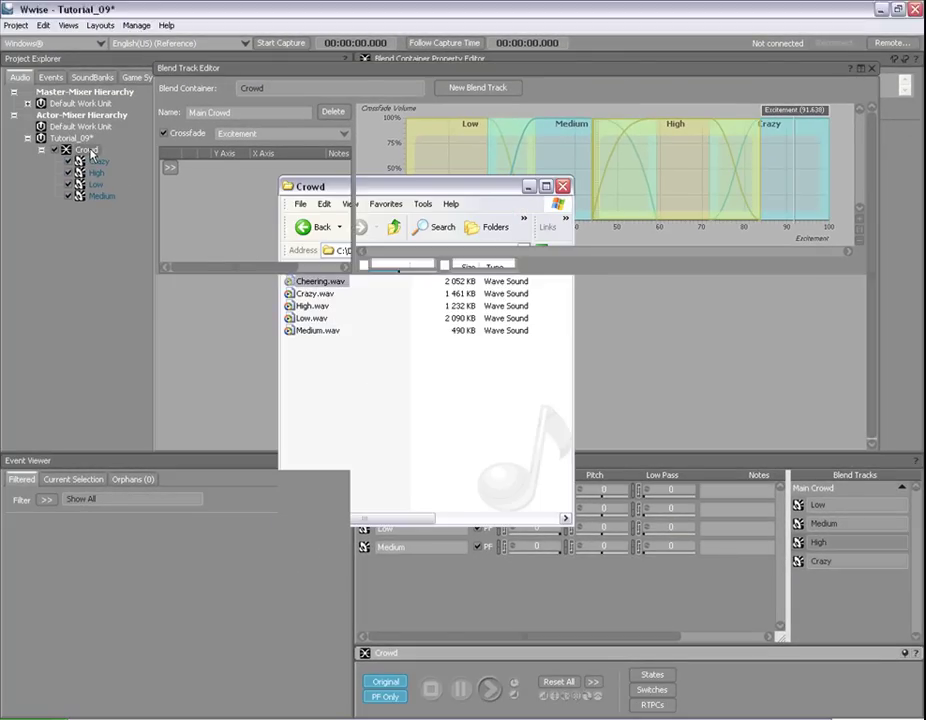
{"action": "left_click", "coordinate": [593, 553]}
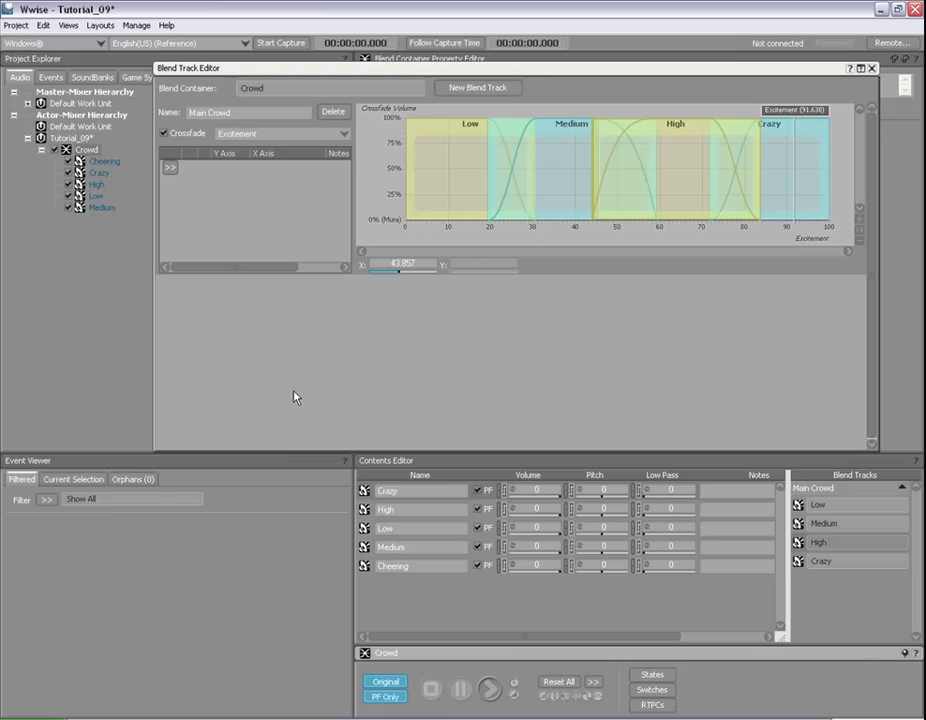
Create a new blend track named Cheer in the Crowd container and assign the Cheering sound to it
{"action": "left_click", "coordinate": [469, 89]}
{"action": "left_click", "coordinate": [256, 288]}
{"action": "type", "text": "Cheer"}
{"action": "key", "text": "Return"}
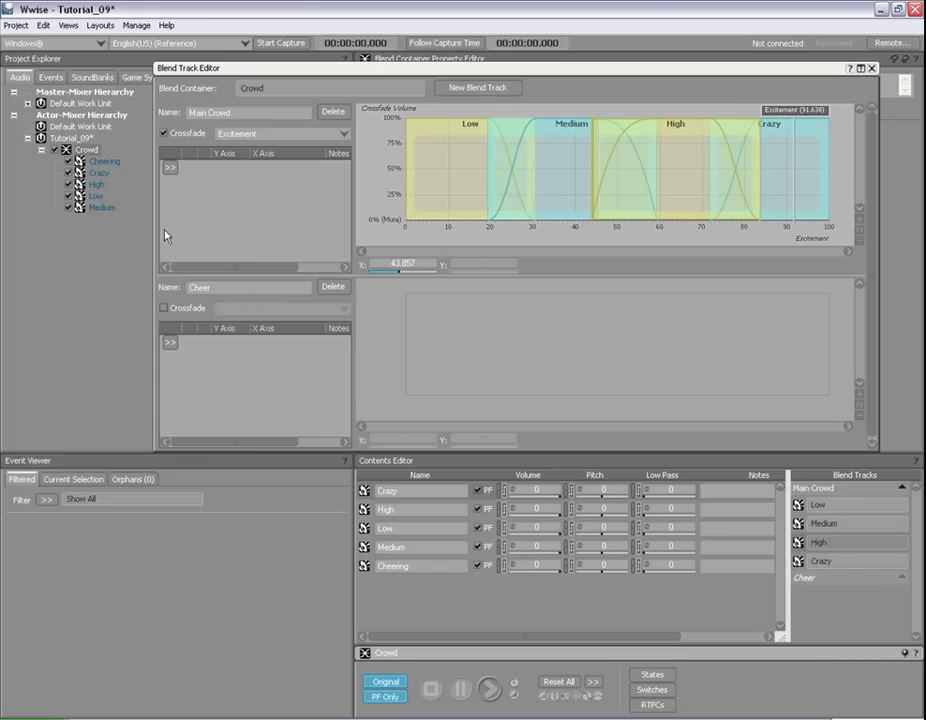
{"action": "left_click_drag", "start_coordinate": [363, 568], "coordinate": [835, 588]}
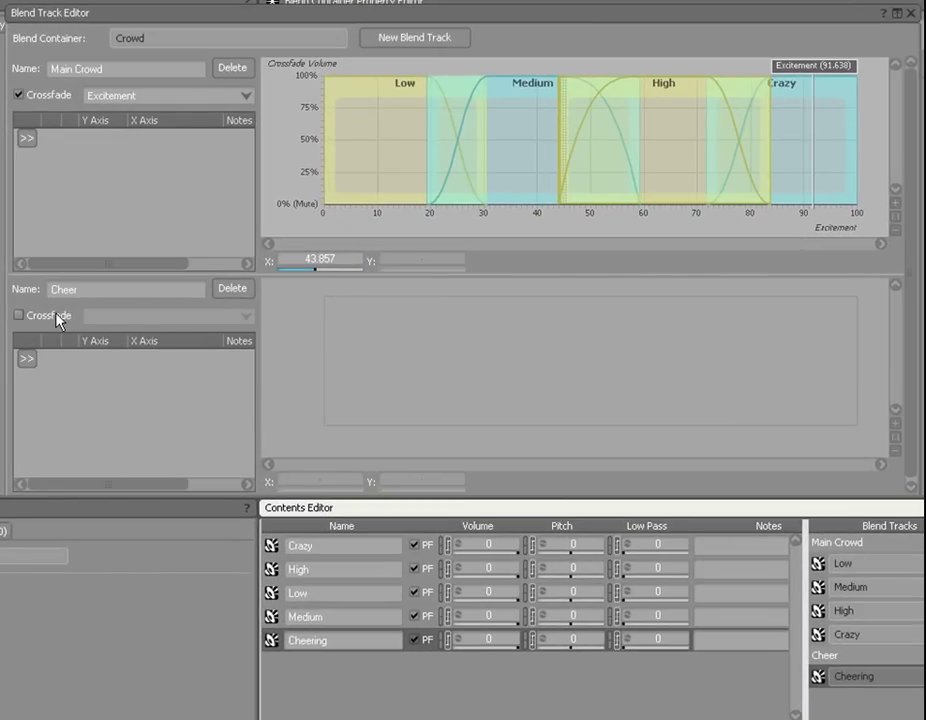
Enable crossfading by Excitement on the Cheer track and make the Cheering range start at about 46
{"action": "left_click", "coordinate": [56, 317]}
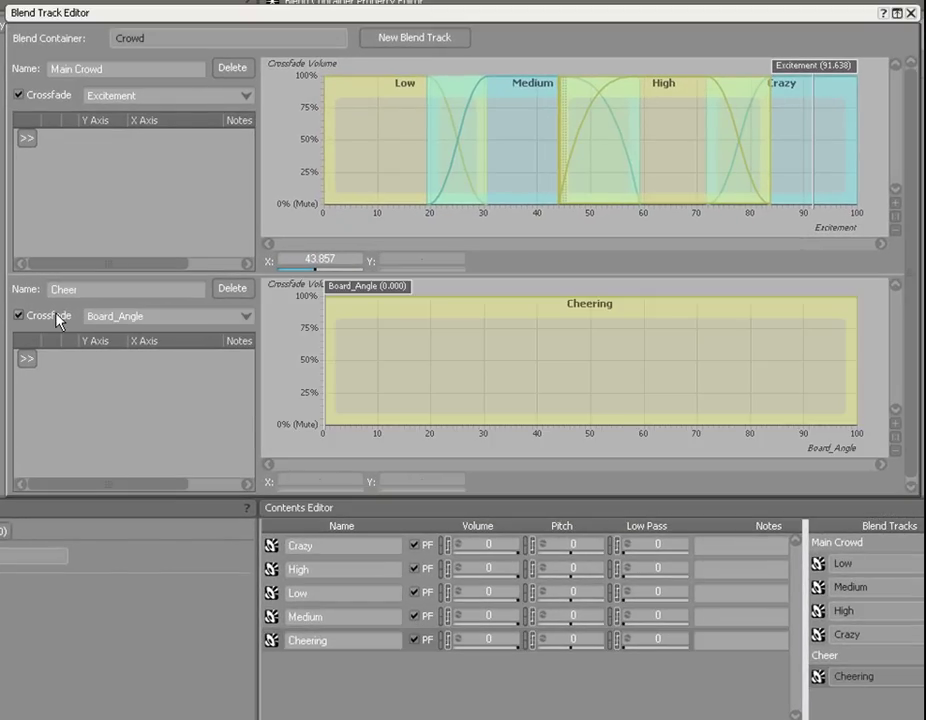
{"action": "left_click", "coordinate": [228, 322]}
{"action": "left_click", "coordinate": [199, 346]}
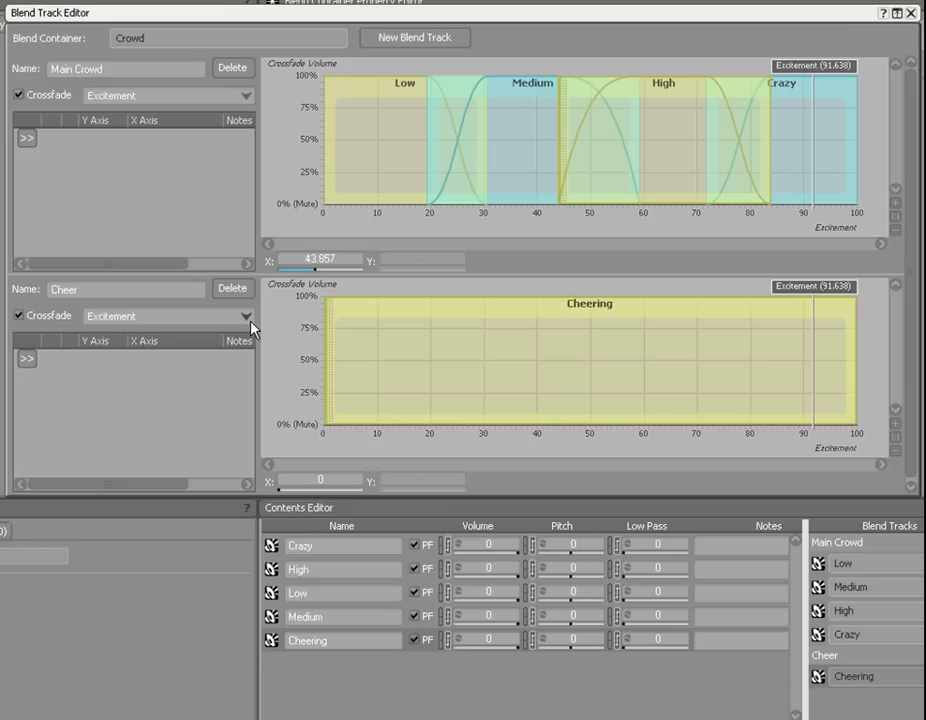
{"action": "left_click_drag", "start_coordinate": [324, 316], "coordinate": [568, 317]}
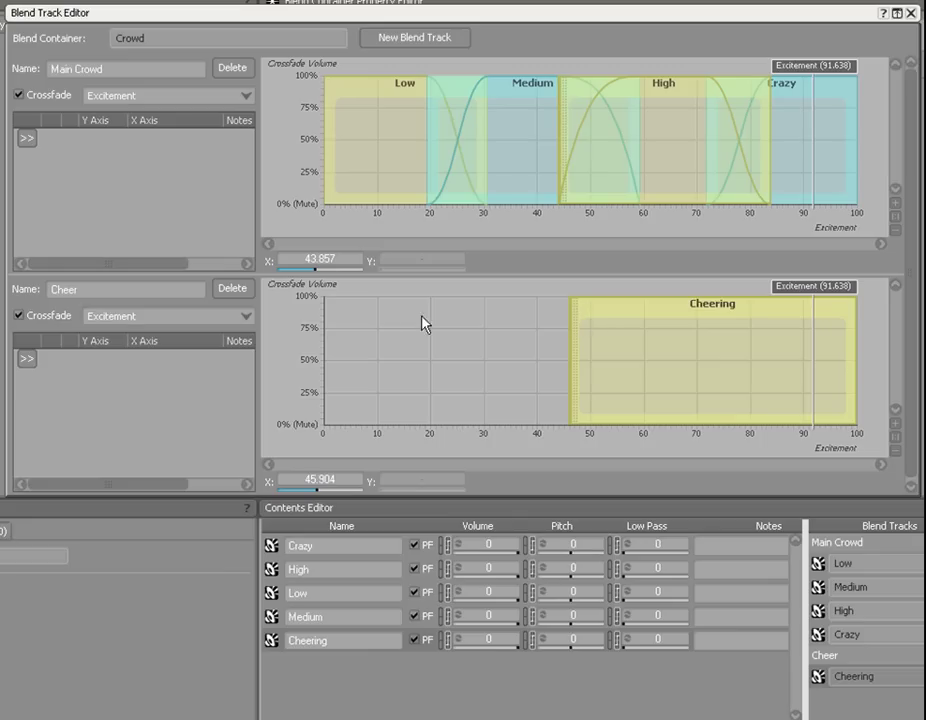
Add a Volume curve to the Cheer track with Excitement as its X axis
{"action": "left_click", "coordinate": [27, 361]}
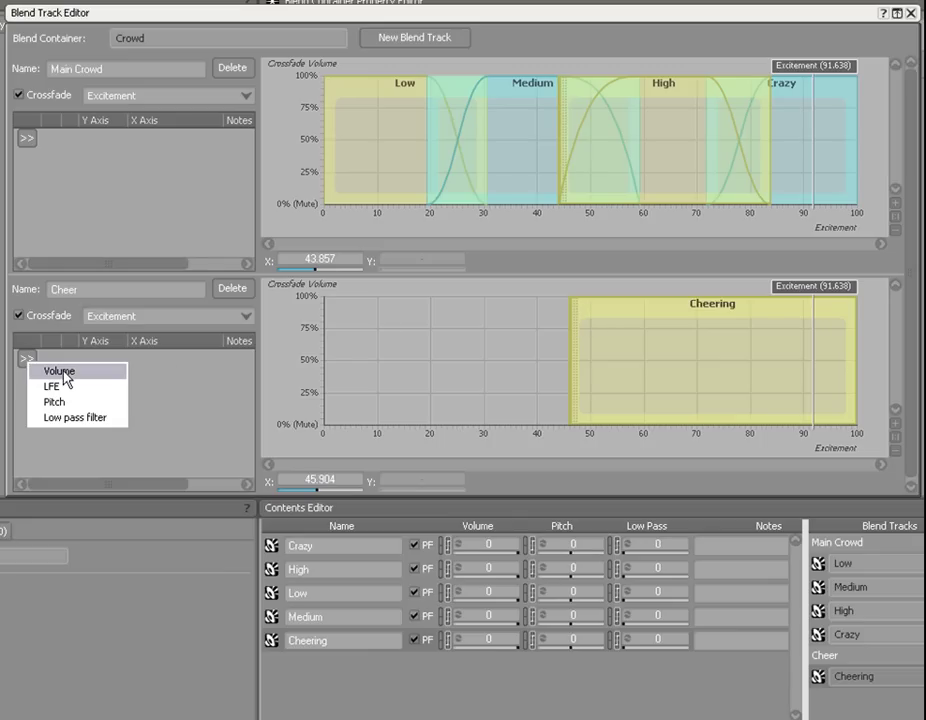
{"action": "left_click", "coordinate": [62, 372]}
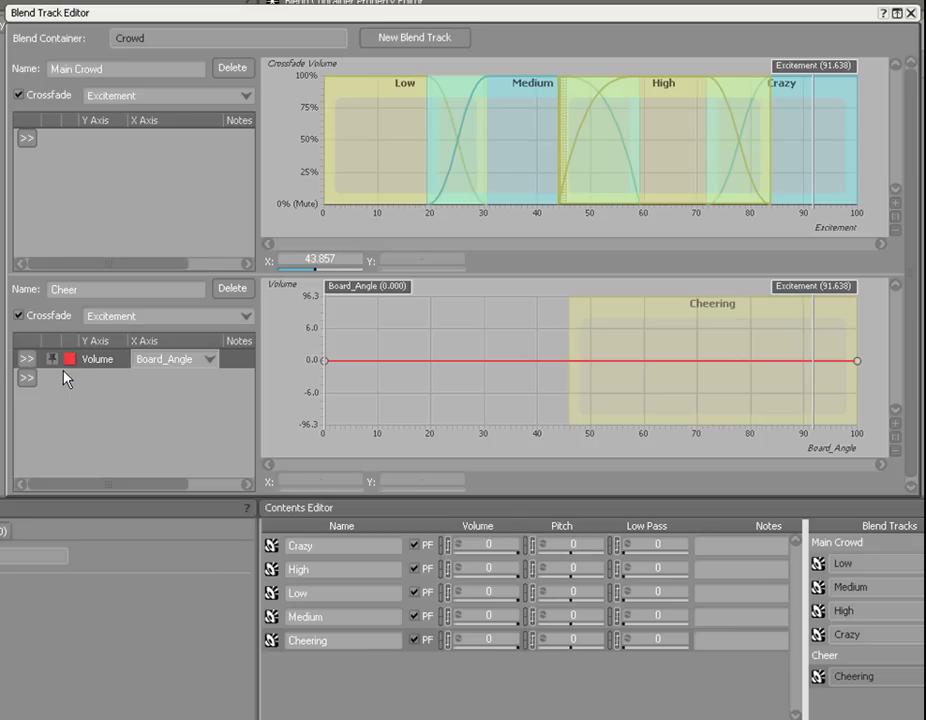
{"action": "left_click", "coordinate": [155, 361]}
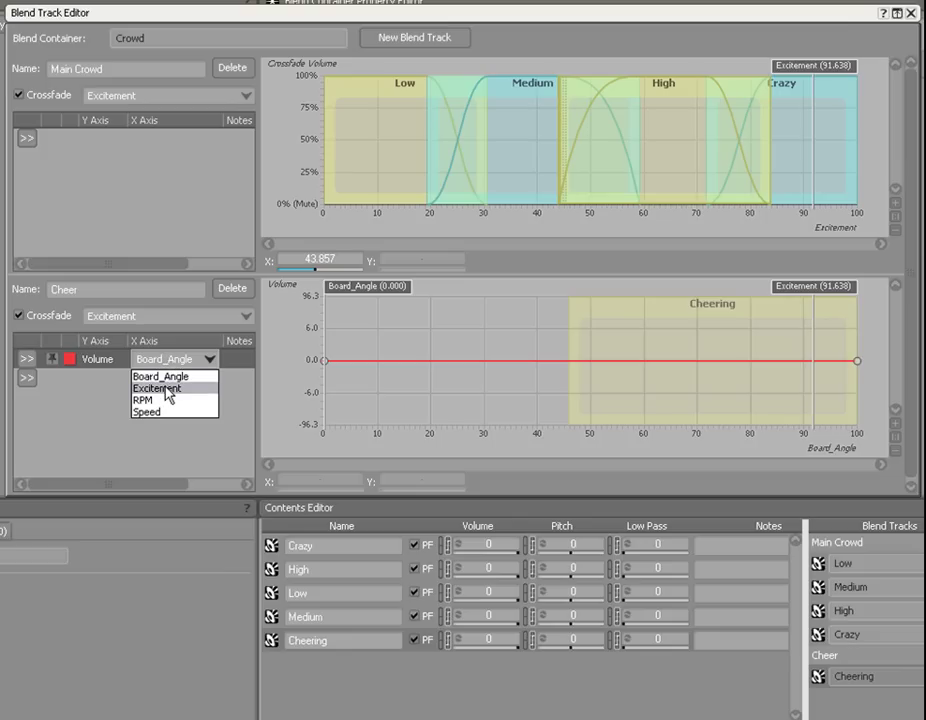
{"action": "left_click", "coordinate": [166, 387]}
Lower the Cheer volume curve's first point to -96.3 and add another -96.3 point at an Excitement of about 46
{"action": "left_click_drag", "start_coordinate": [323, 363], "coordinate": [323, 427]}
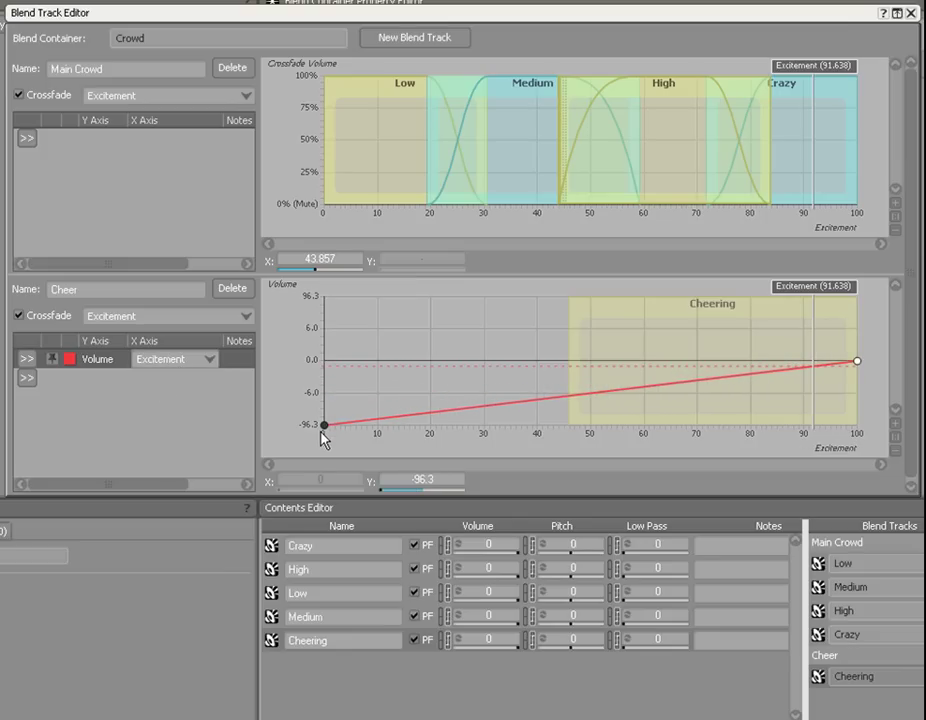
{"action": "double_click", "coordinate": [569, 399]}
{"action": "left_click_drag", "start_coordinate": [570, 405], "coordinate": [575, 430]}
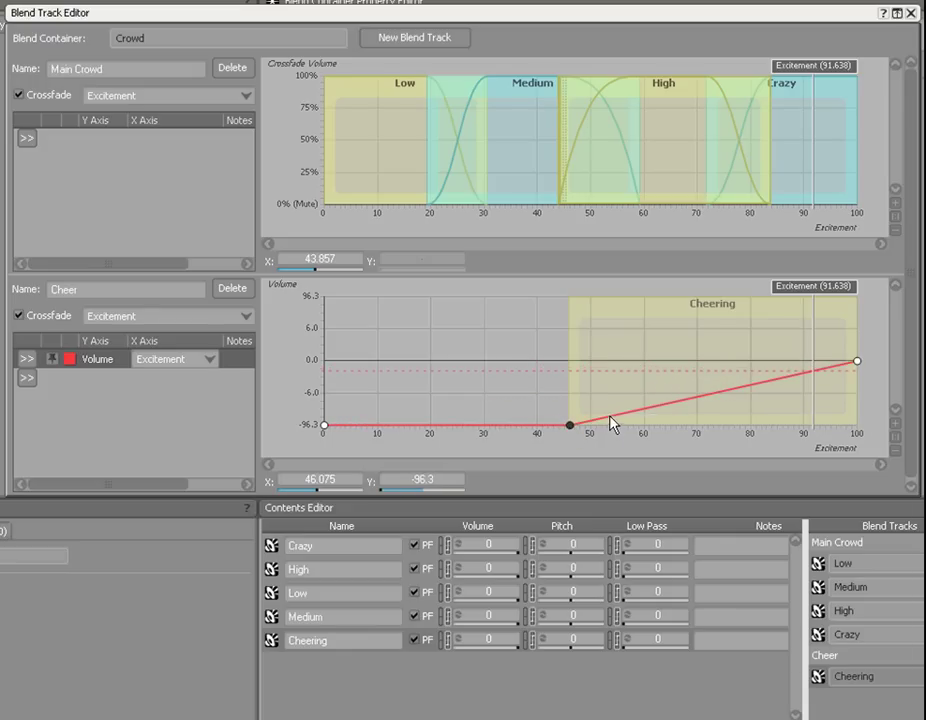
Bend the rising volume segment into a convex curve starting at about 44, and add a point at about 64 with volume about -3.3
{"action": "right_click", "coordinate": [613, 425]}
{"action": "left_click", "coordinate": [648, 482]}
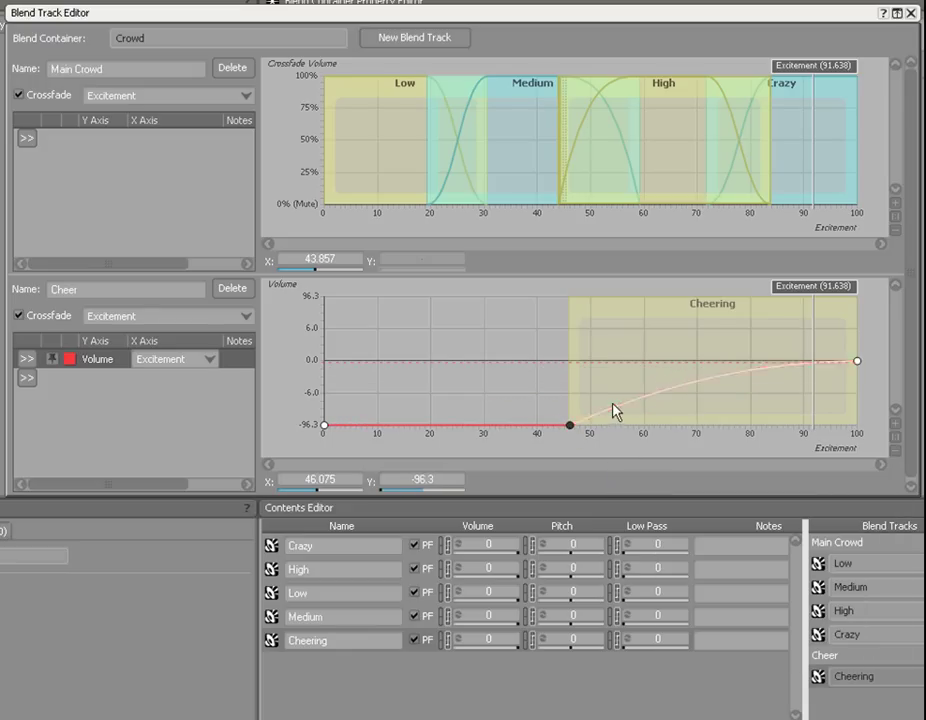
{"action": "left_click_drag", "start_coordinate": [572, 430], "coordinate": [562, 430]}
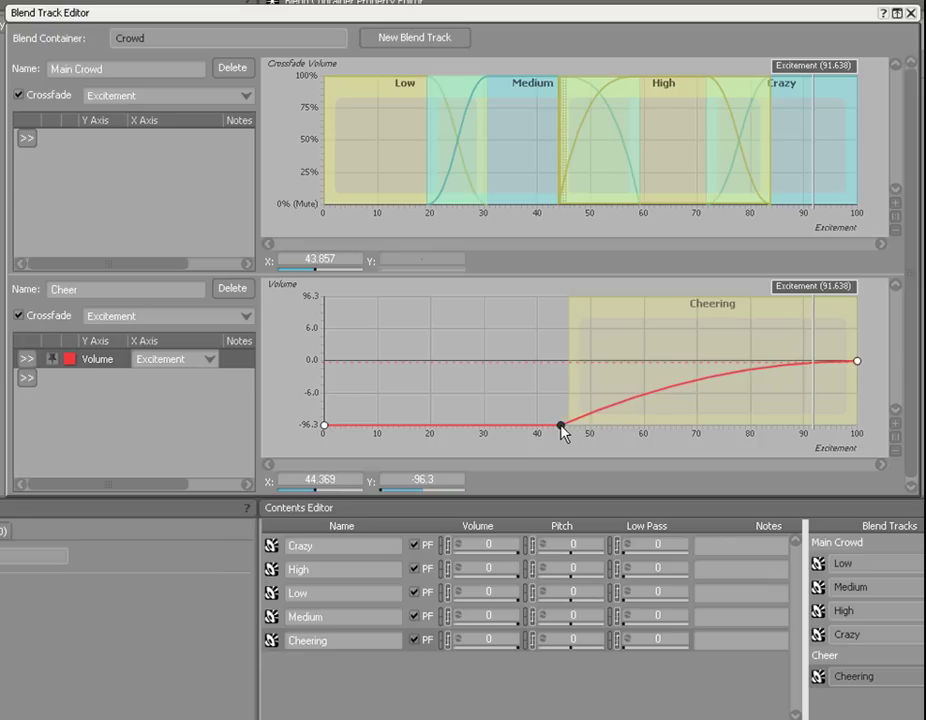
{"action": "double_click", "coordinate": [641, 398]}
{"action": "left_click_drag", "start_coordinate": [642, 397], "coordinate": [667, 383]}
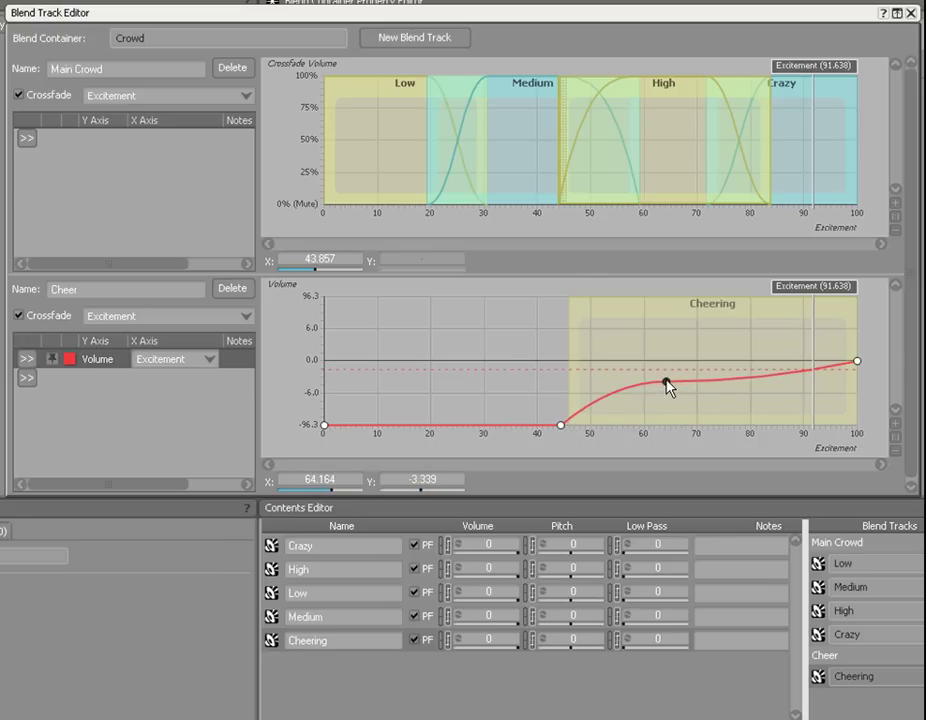
Sweep the Excitement cursor from about 35 up to 100 to audition the crowd blend with the Cheer track
{"action": "left_click", "coordinate": [285, 367]}
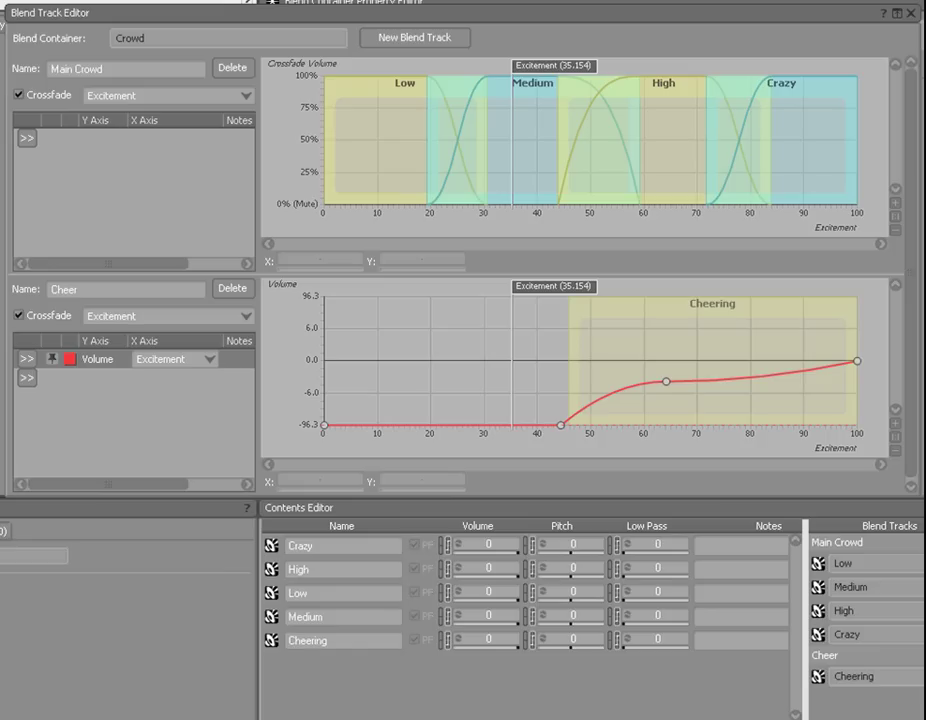
{"action": "left_click_drag", "start_coordinate": [541, 287], "coordinate": [889, 291]}
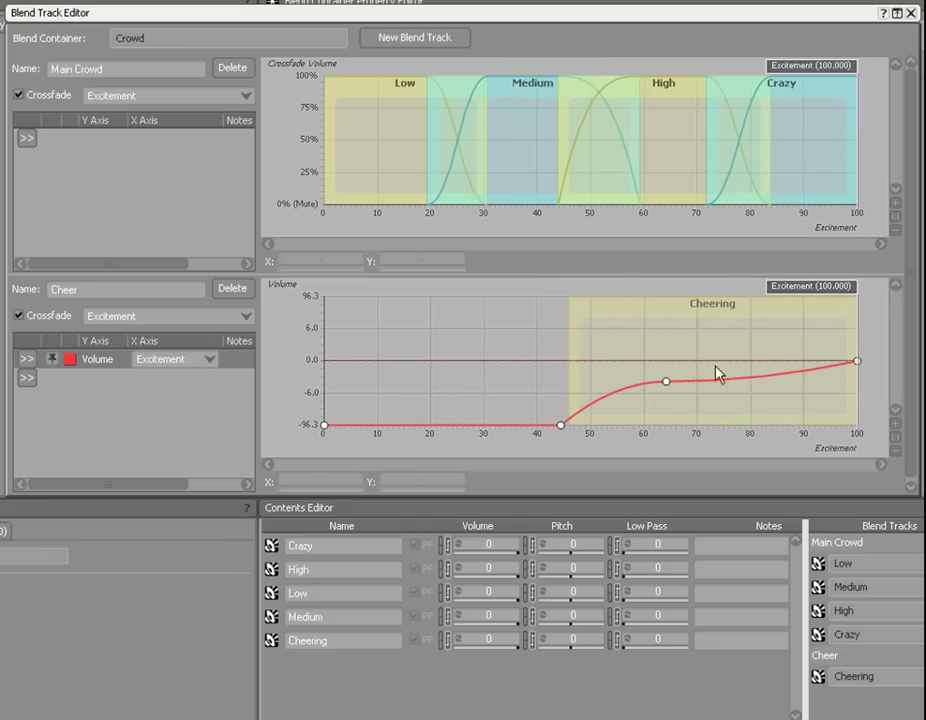